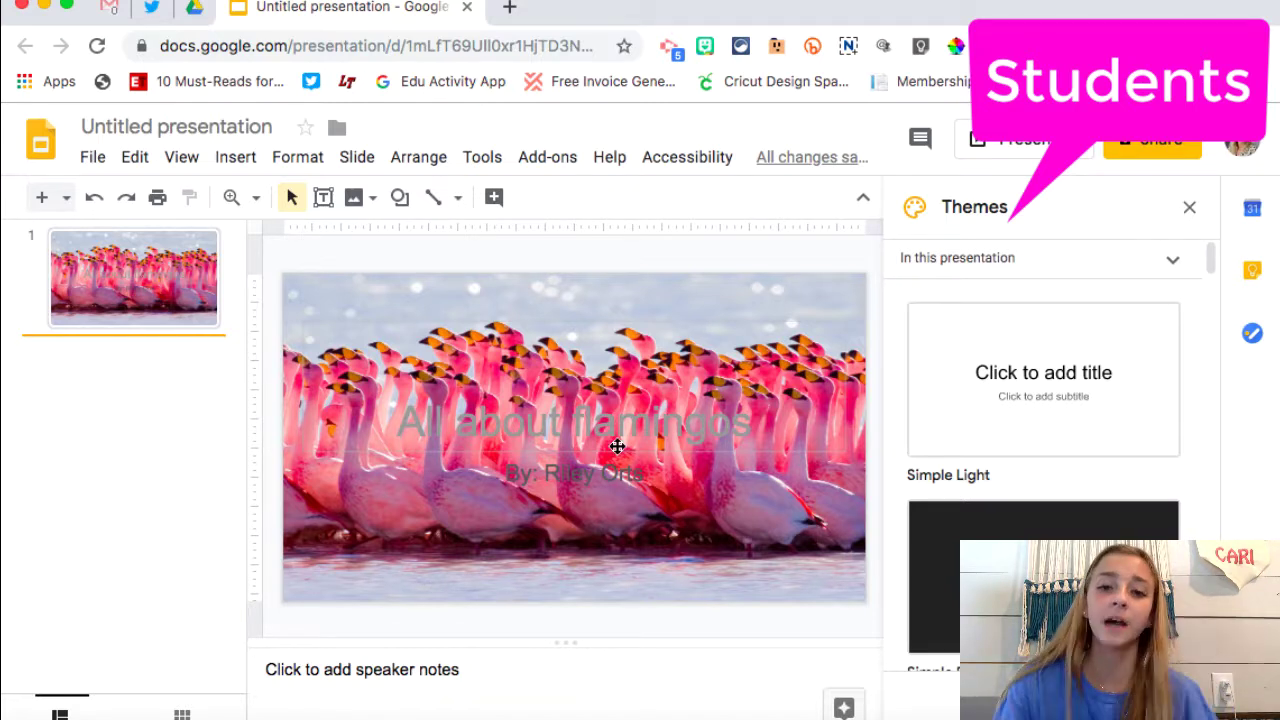
- Fill the 'All about flamingos' title box on slide 1 with magenta
click(407, 425)
drag(407, 425, 797, 414)
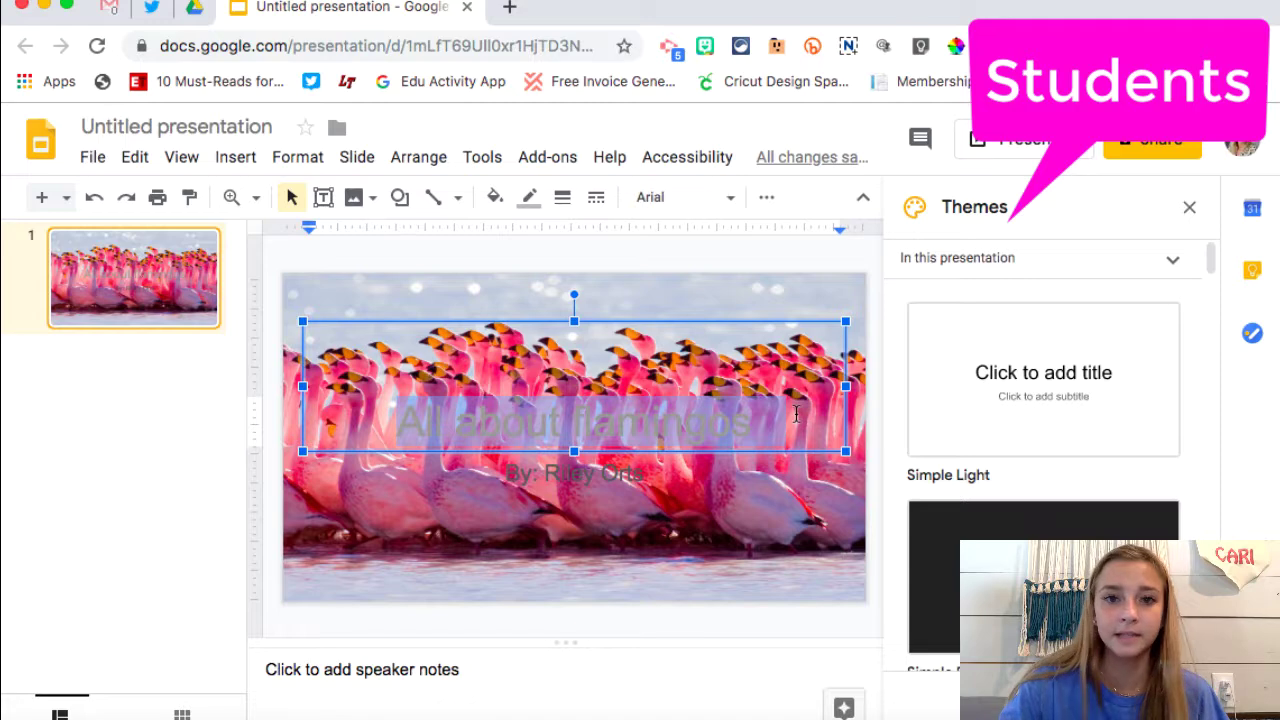
click(509, 210)
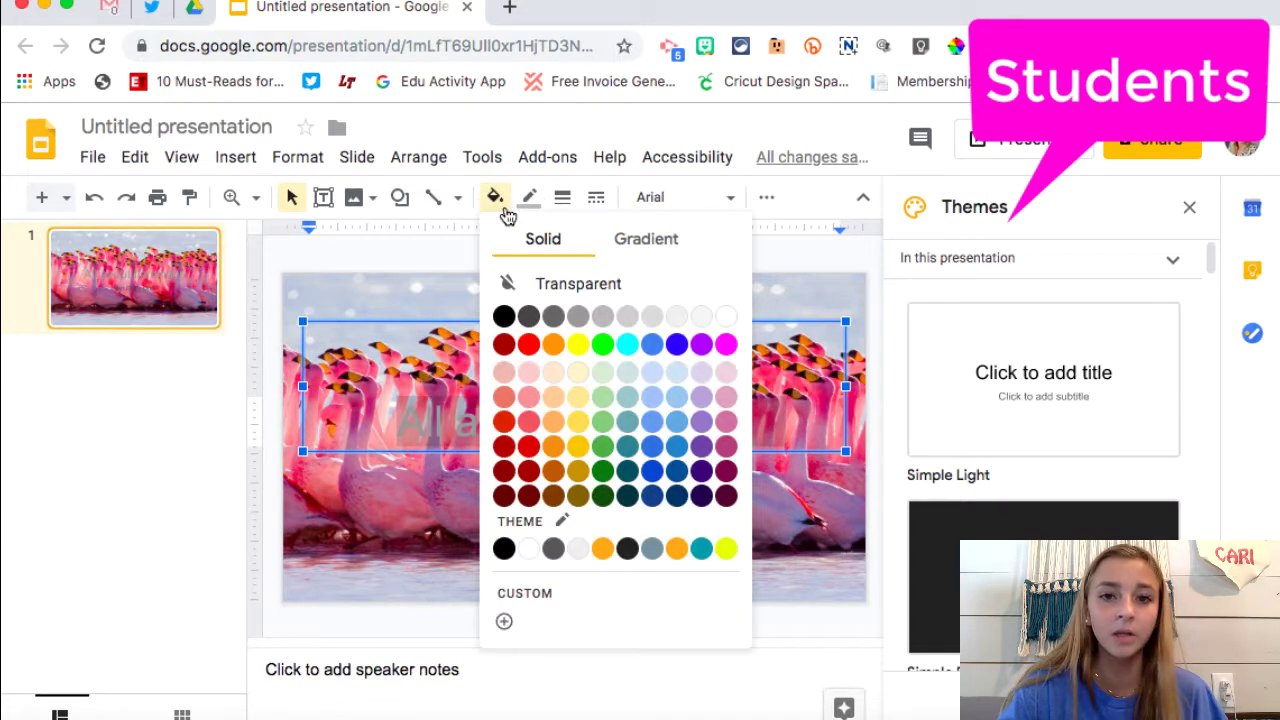
click(726, 345)
click(151, 467)
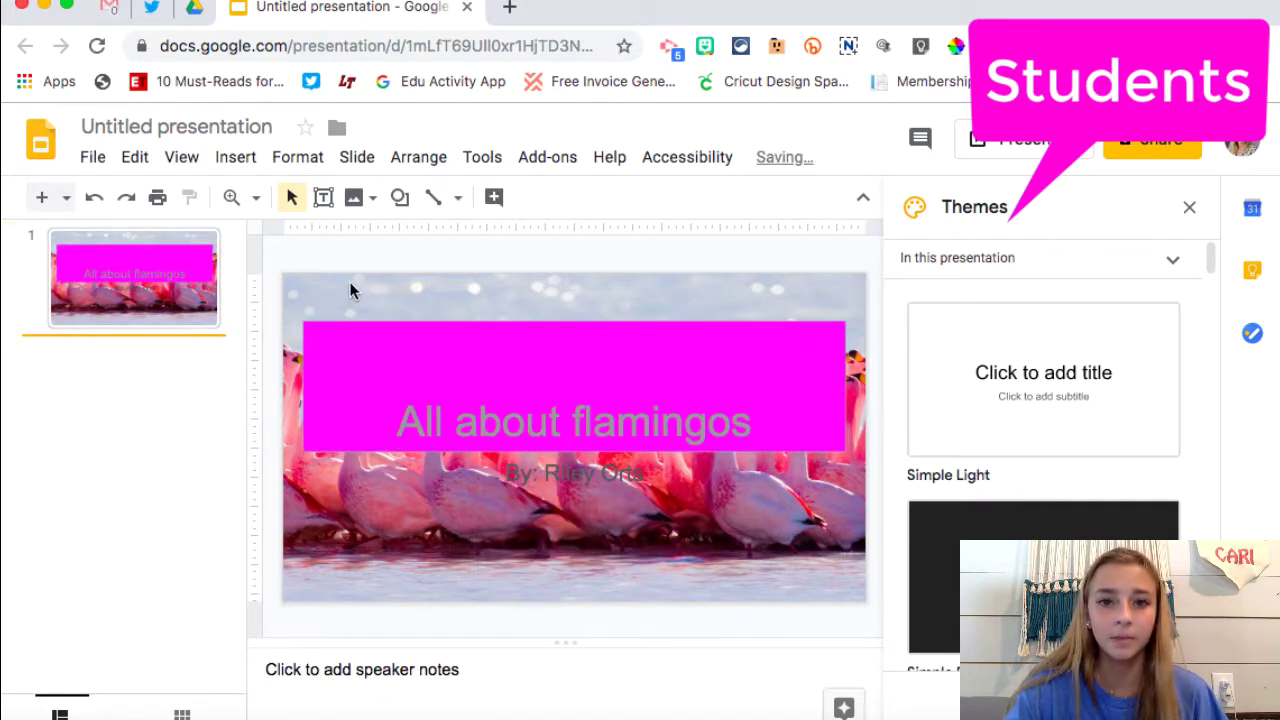
click(552, 400)
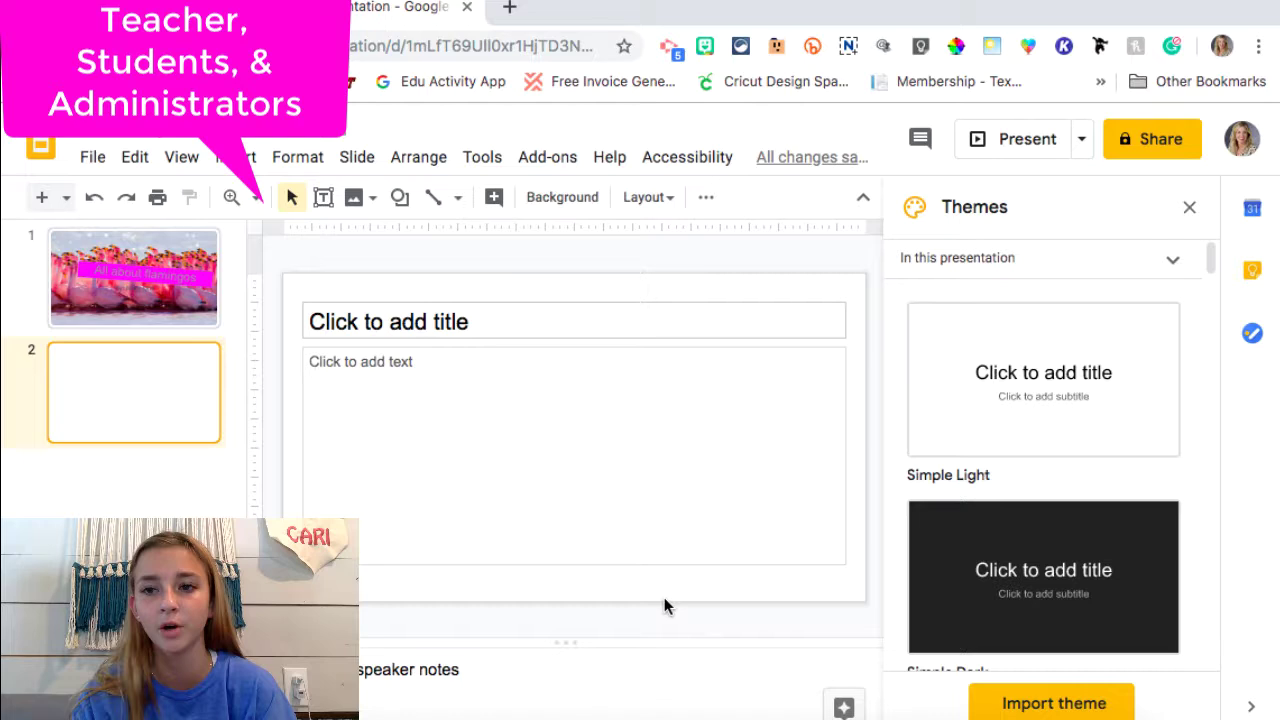
- Title slide 2 'Boring' and place the cursor in its body placeholder
scroll(1084, 470, down, 10)
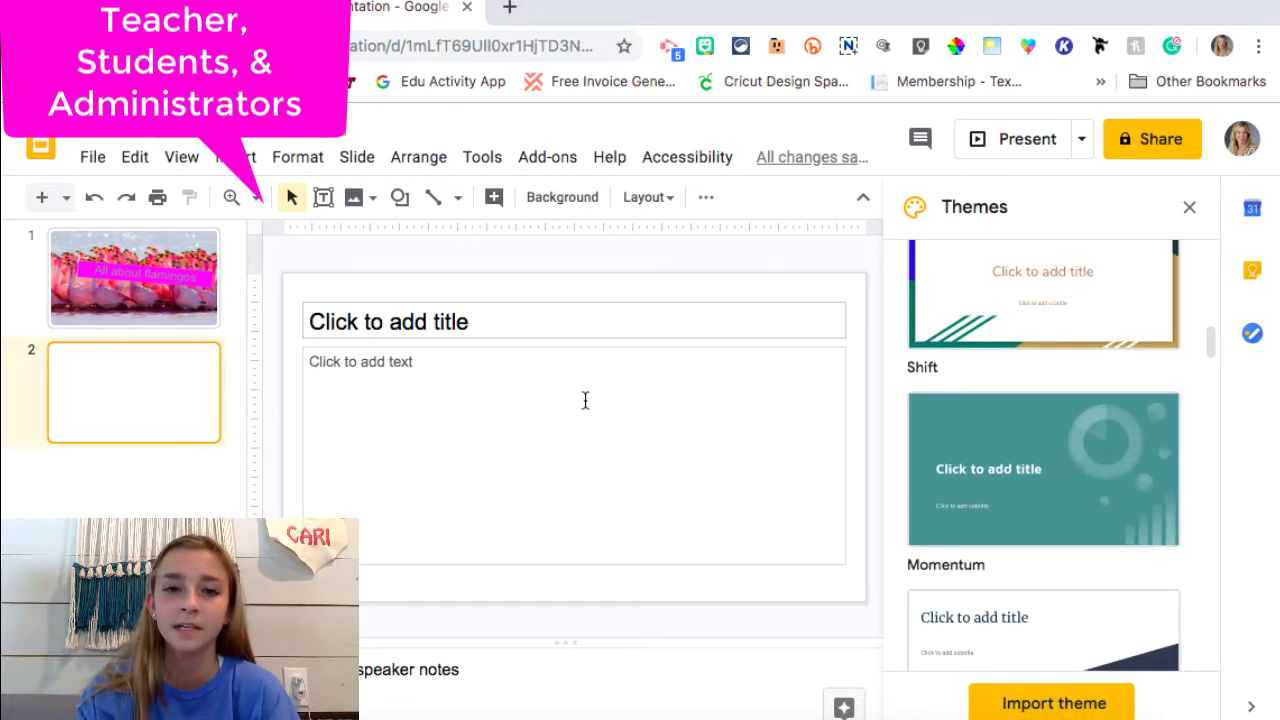
click(550, 319)
text(hcb)
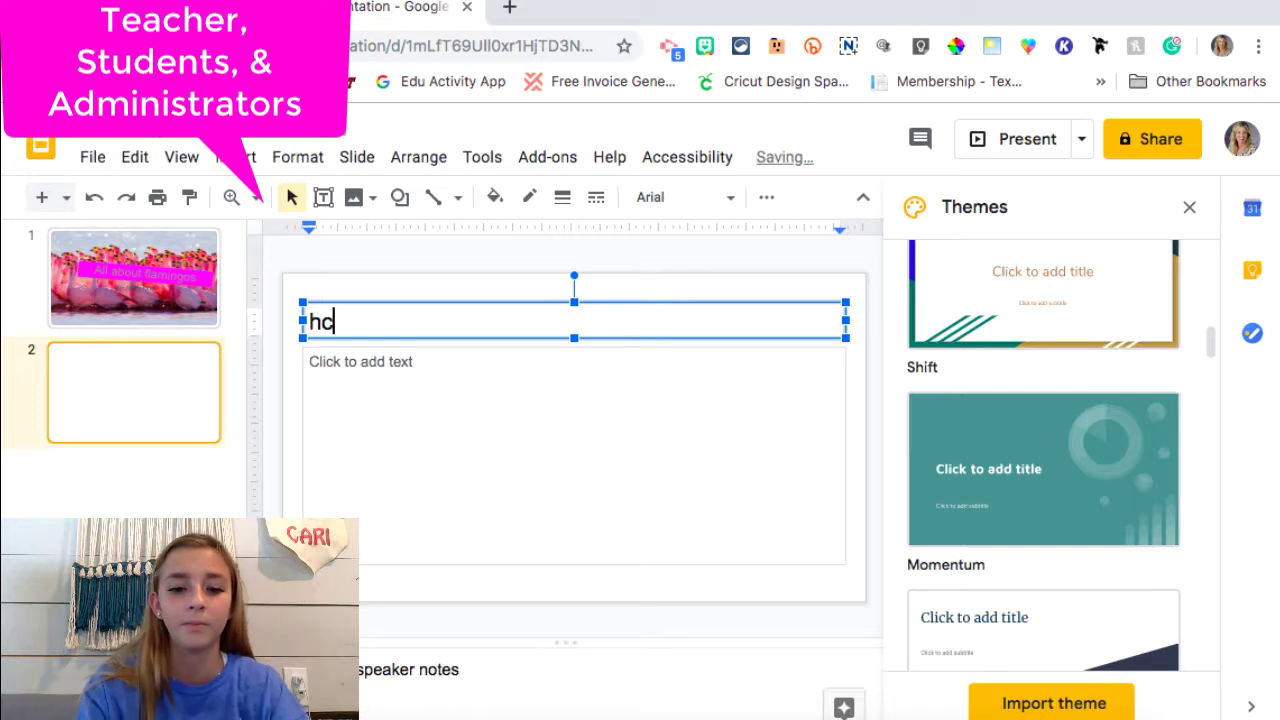
key(BackSpace)
key(BackSpace)
key(BackSpace)
text(b)
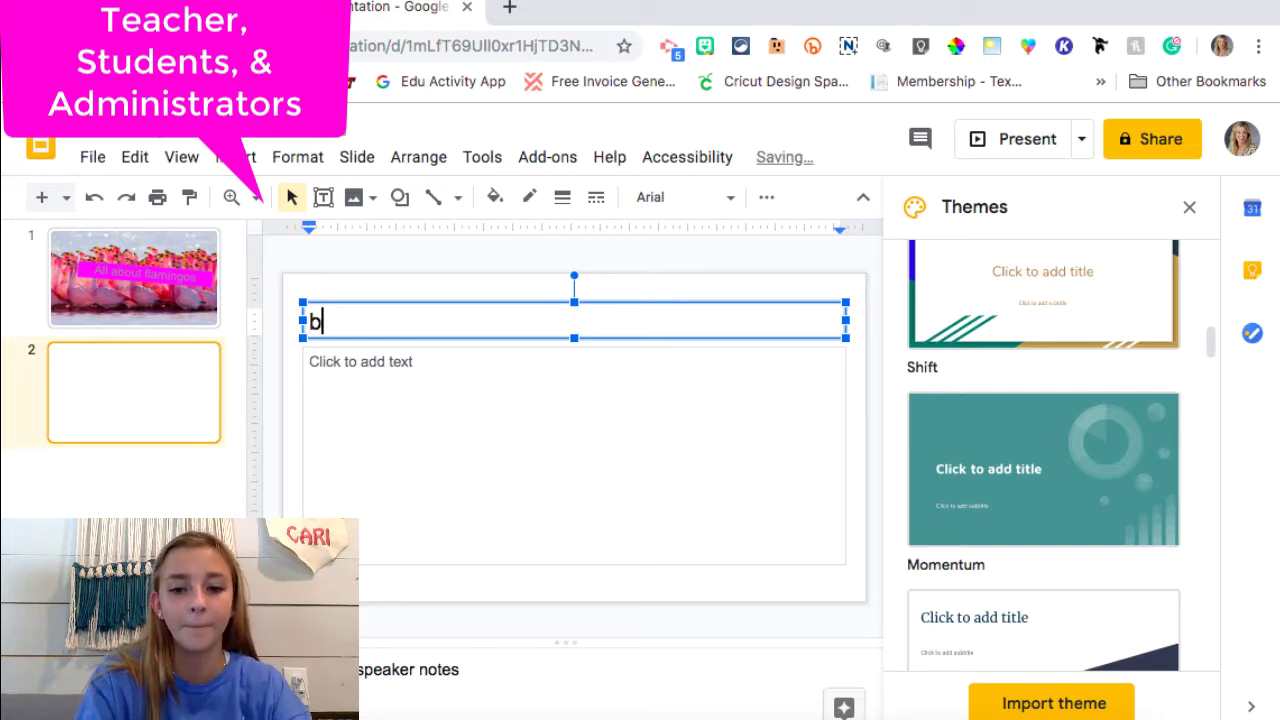
text(oring)
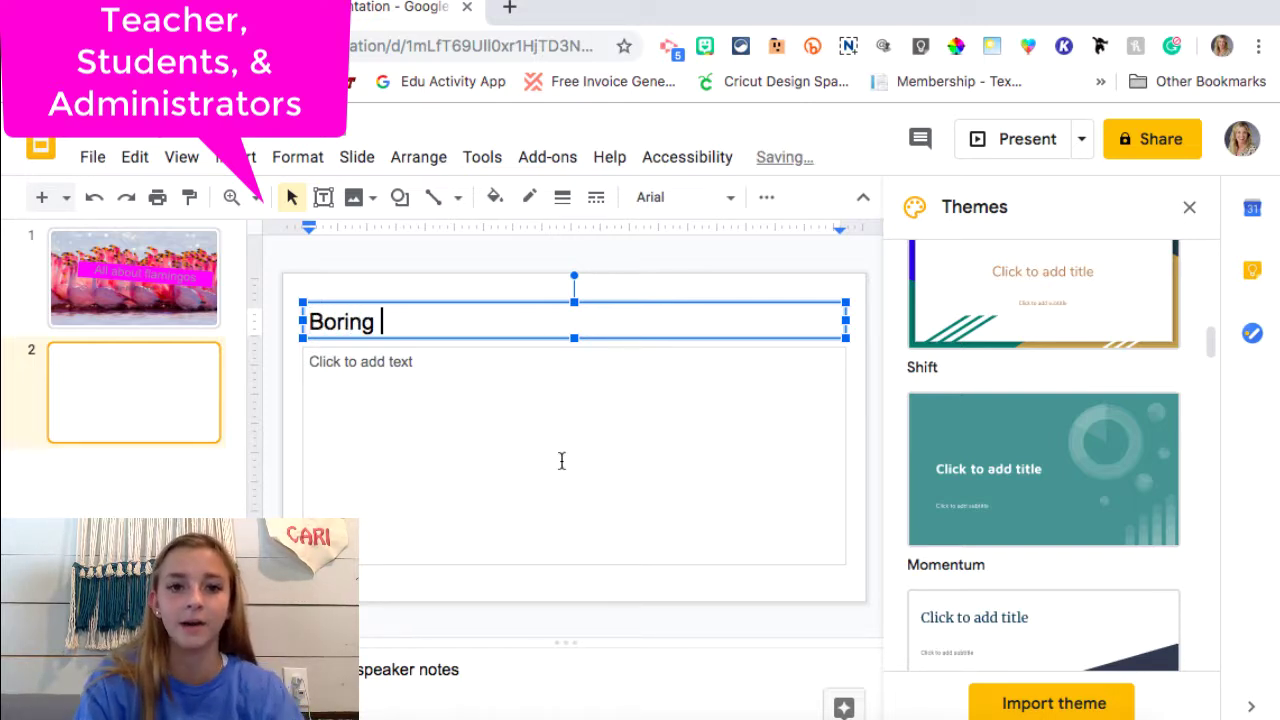
click(524, 511)
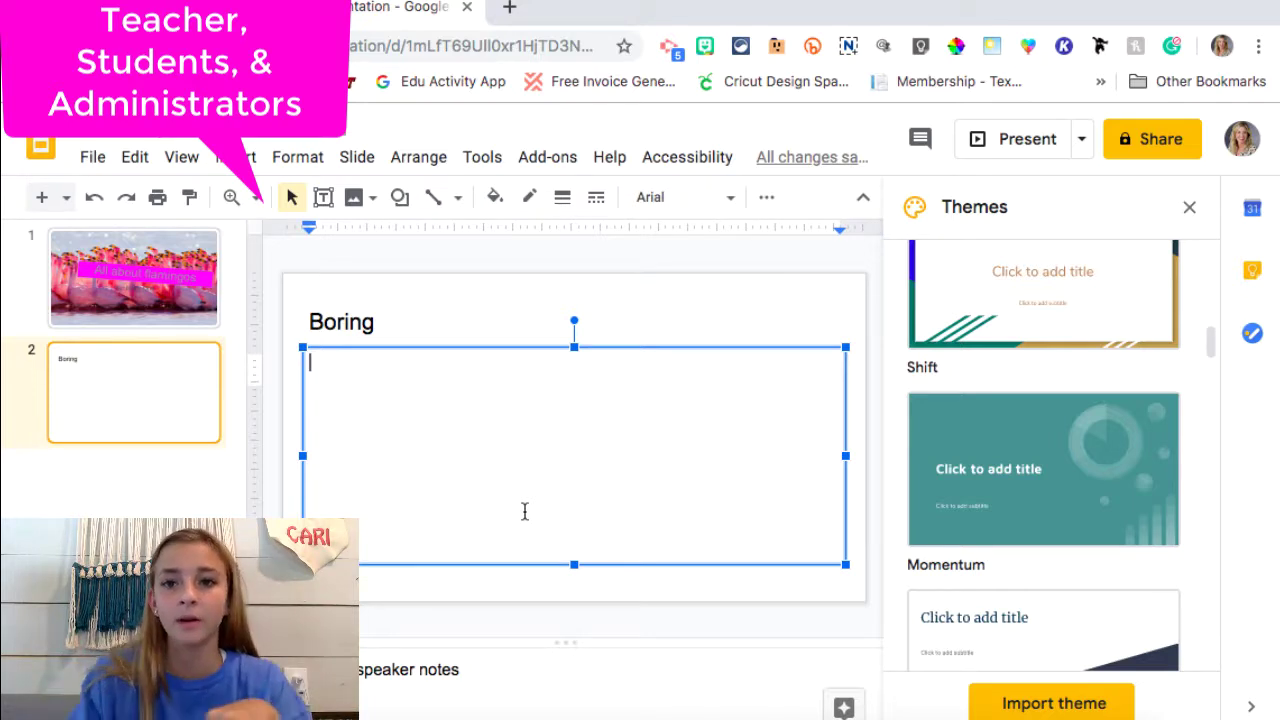
scroll(1126, 552, down, 3)
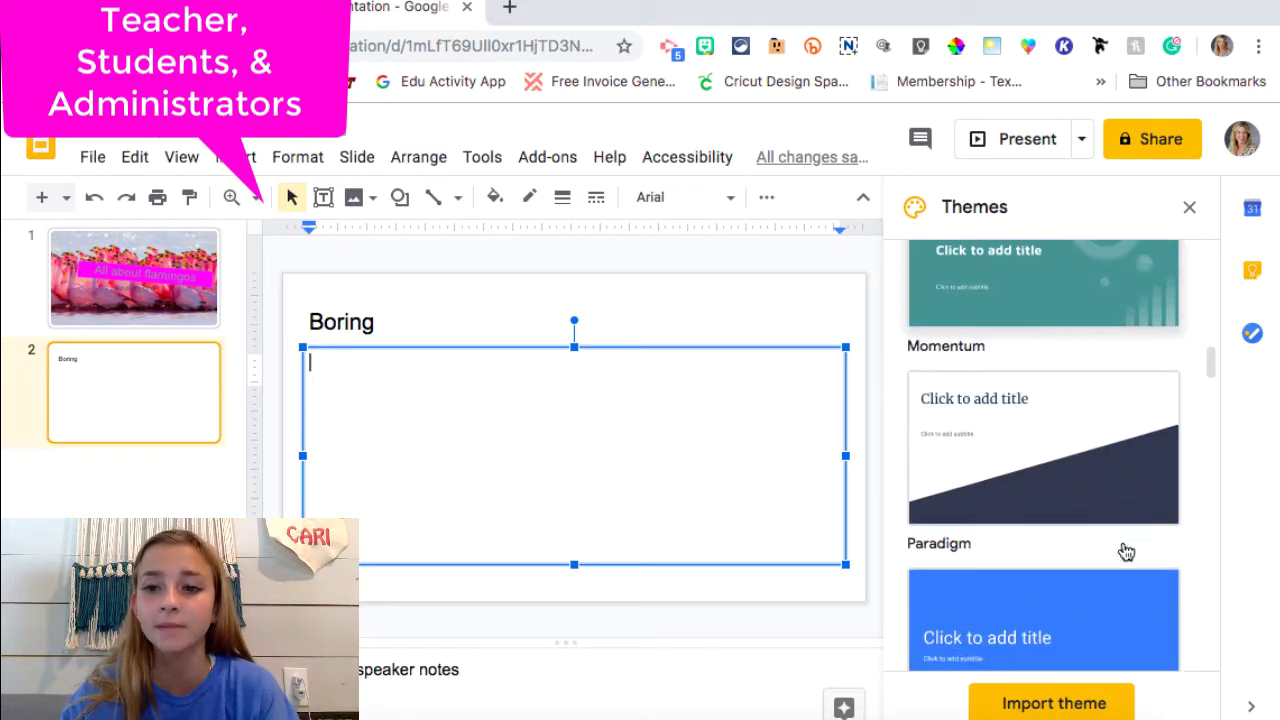
- Apply the Paradigm theme to the deck and browse the remaining themes
click(1100, 457)
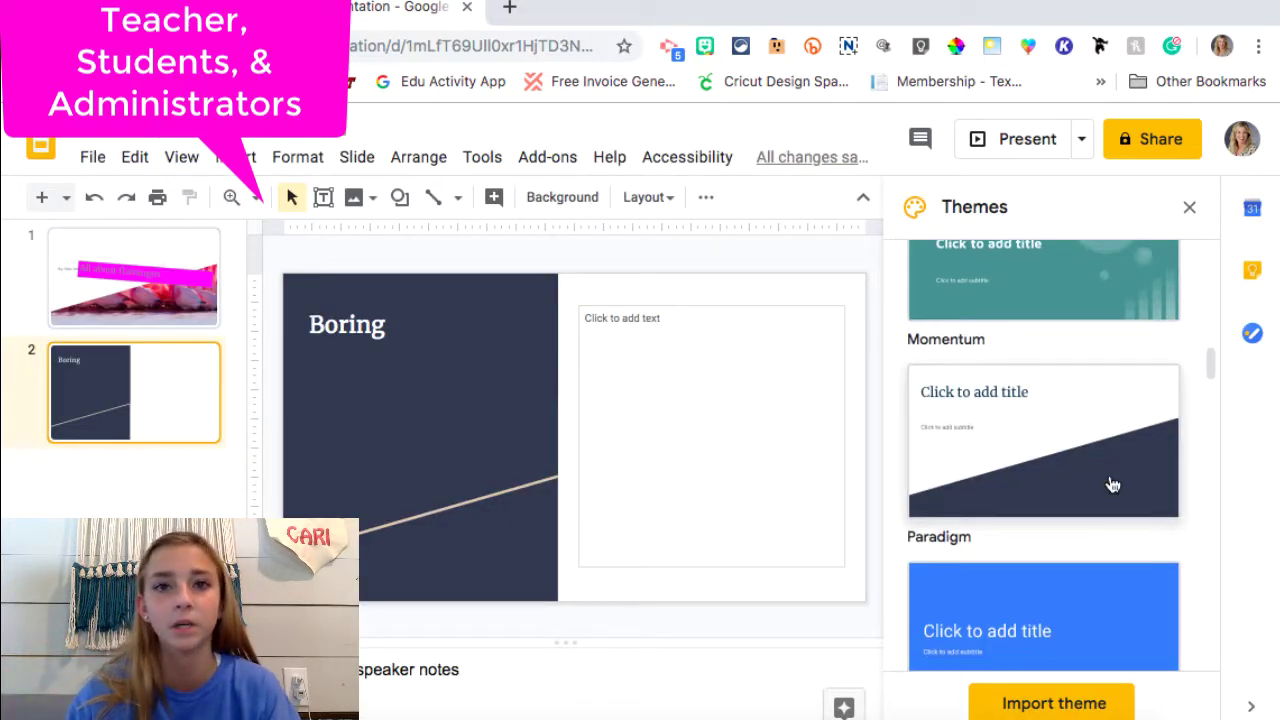
scroll(1112, 484, down, 3)
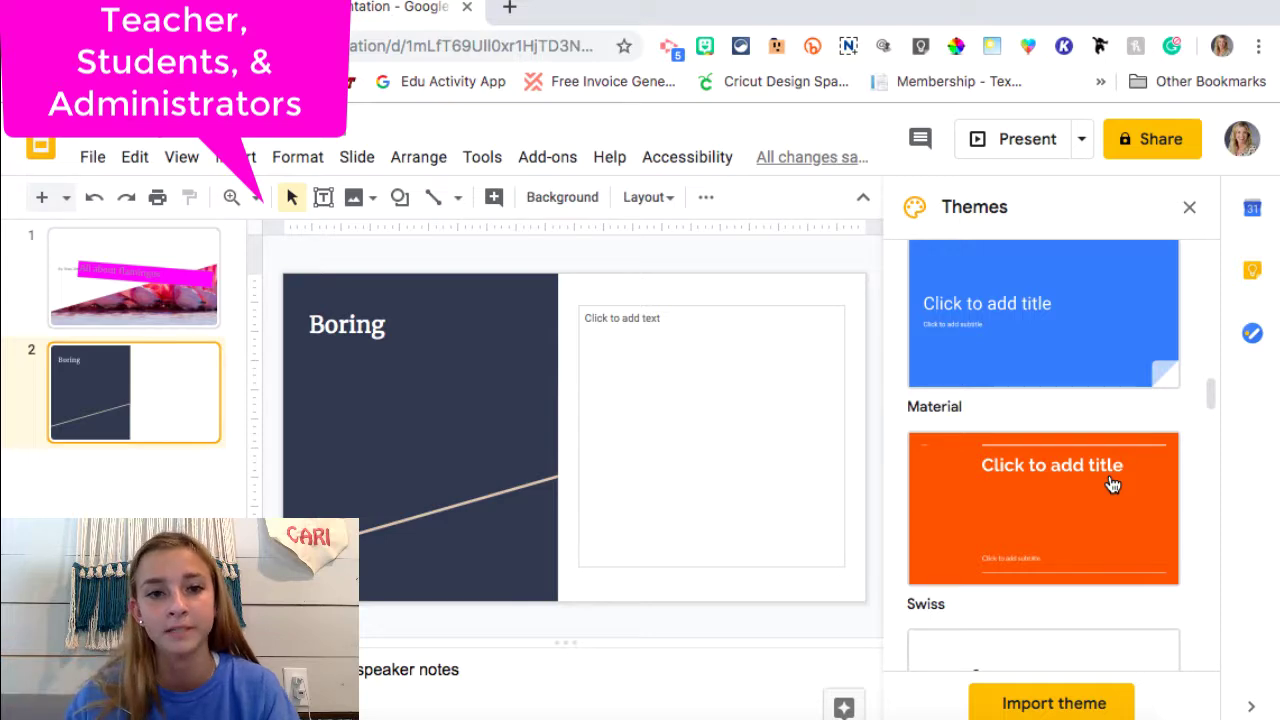
scroll(1112, 484, down, 10)
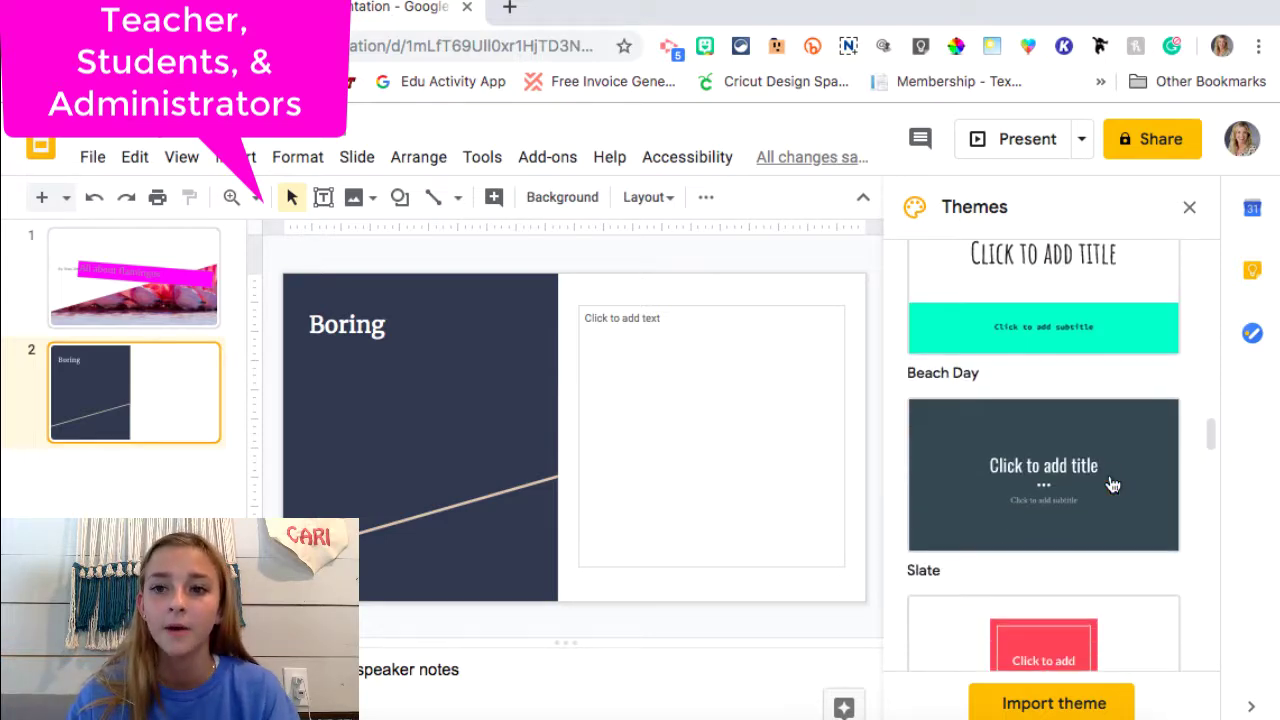
scroll(1112, 484, down, 10)
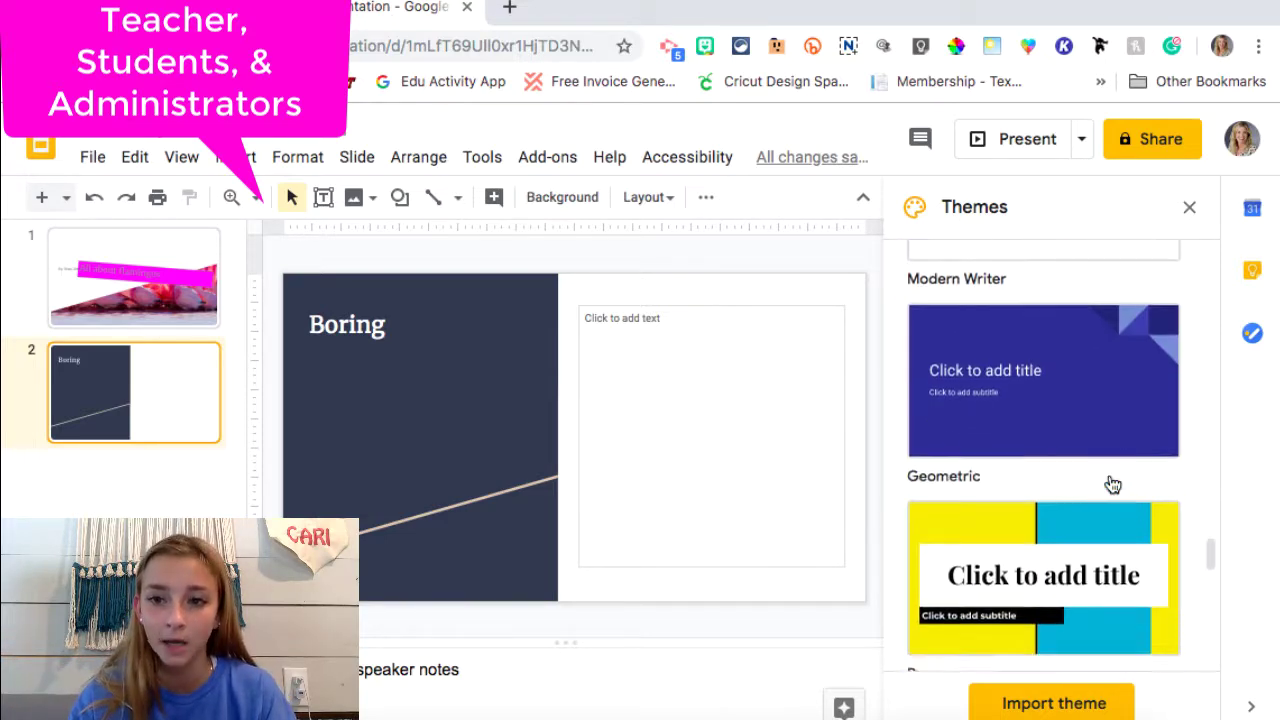
scroll(1112, 484, down, 3)
scroll(1112, 484, up, 20)
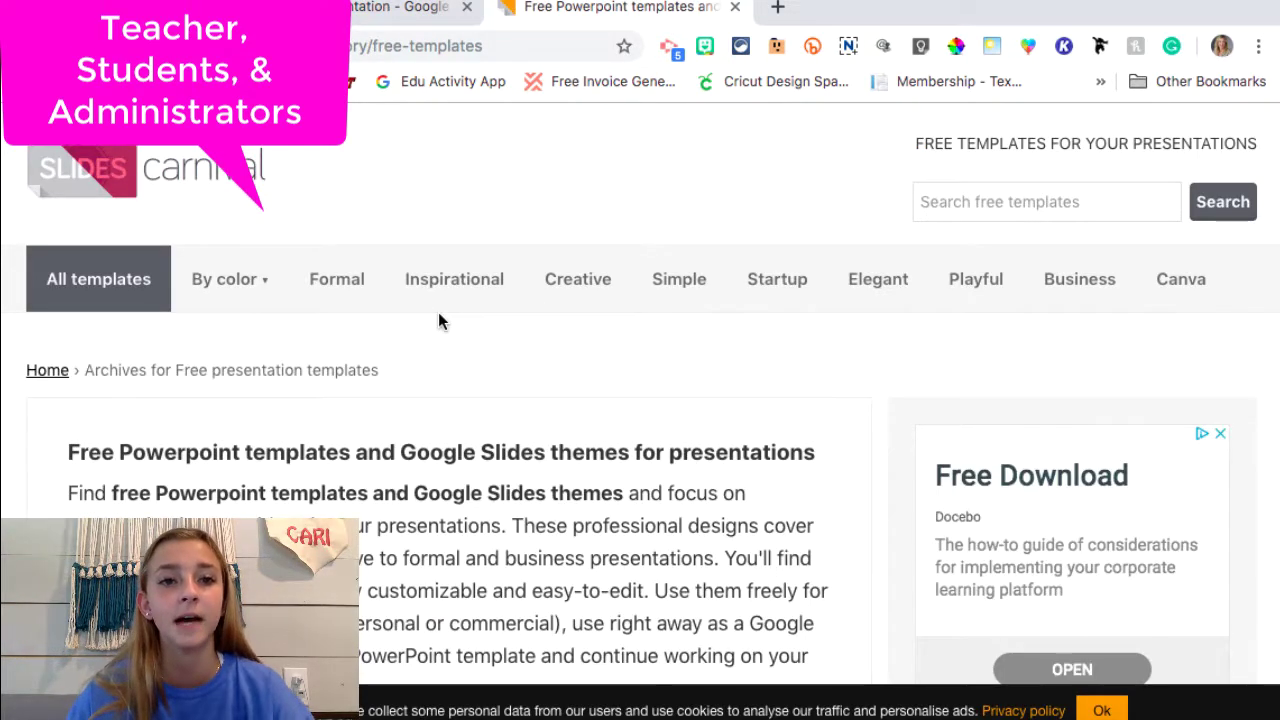
- Browse SlidesCarnival's free templates to the Silvia orange-and-red waves template page
scroll(438, 312, down, 5)
scroll(444, 325, down, 5)
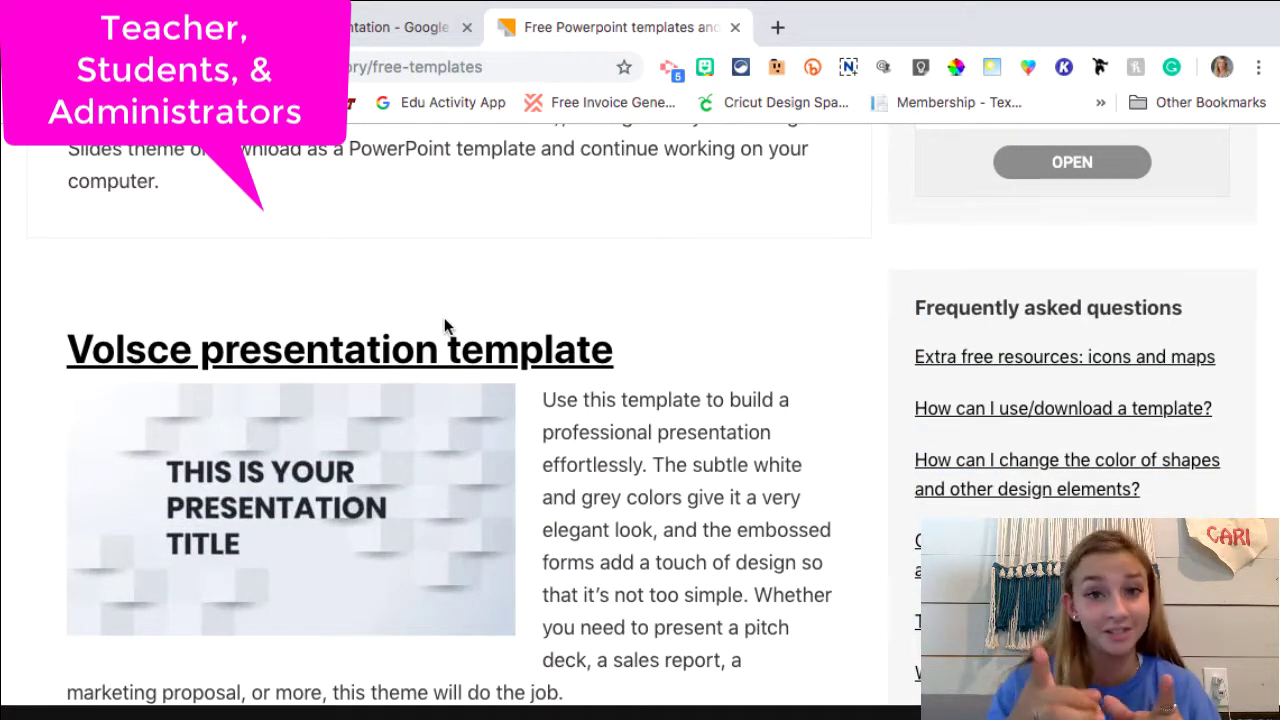
scroll(444, 317, down, 15)
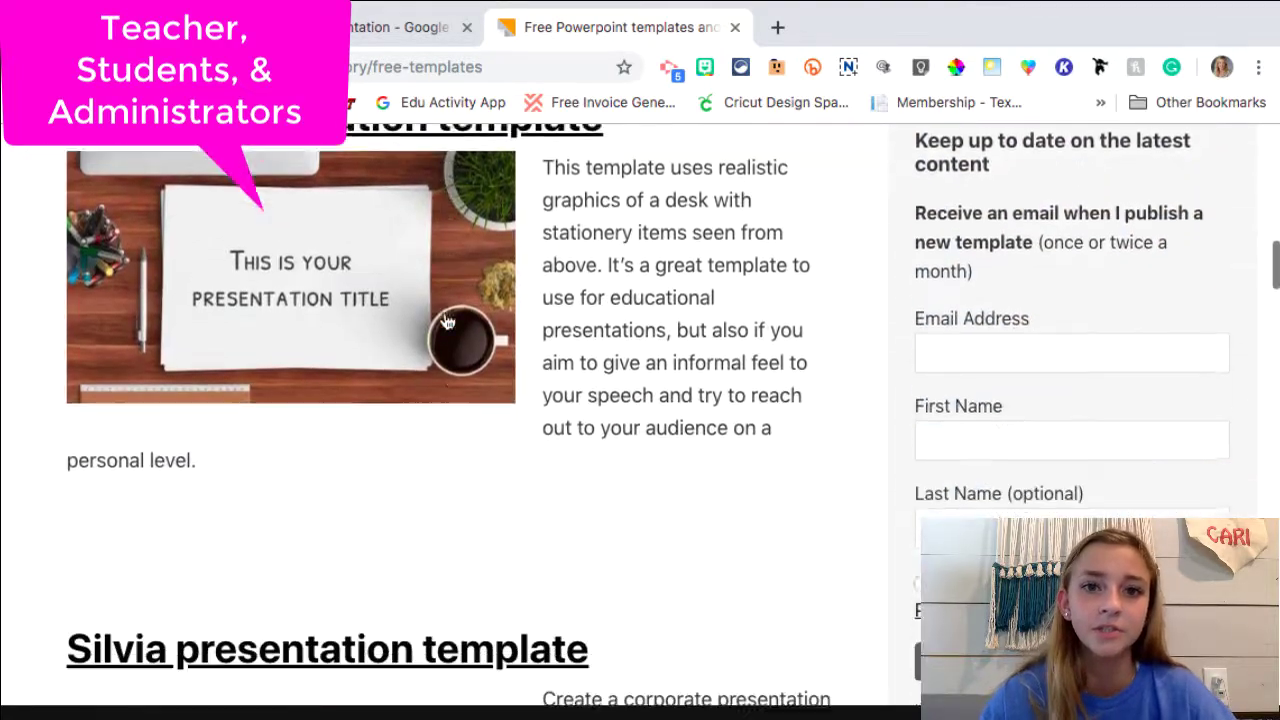
scroll(447, 321, down, 4)
scroll(447, 321, up, 8)
scroll(447, 321, down, 8)
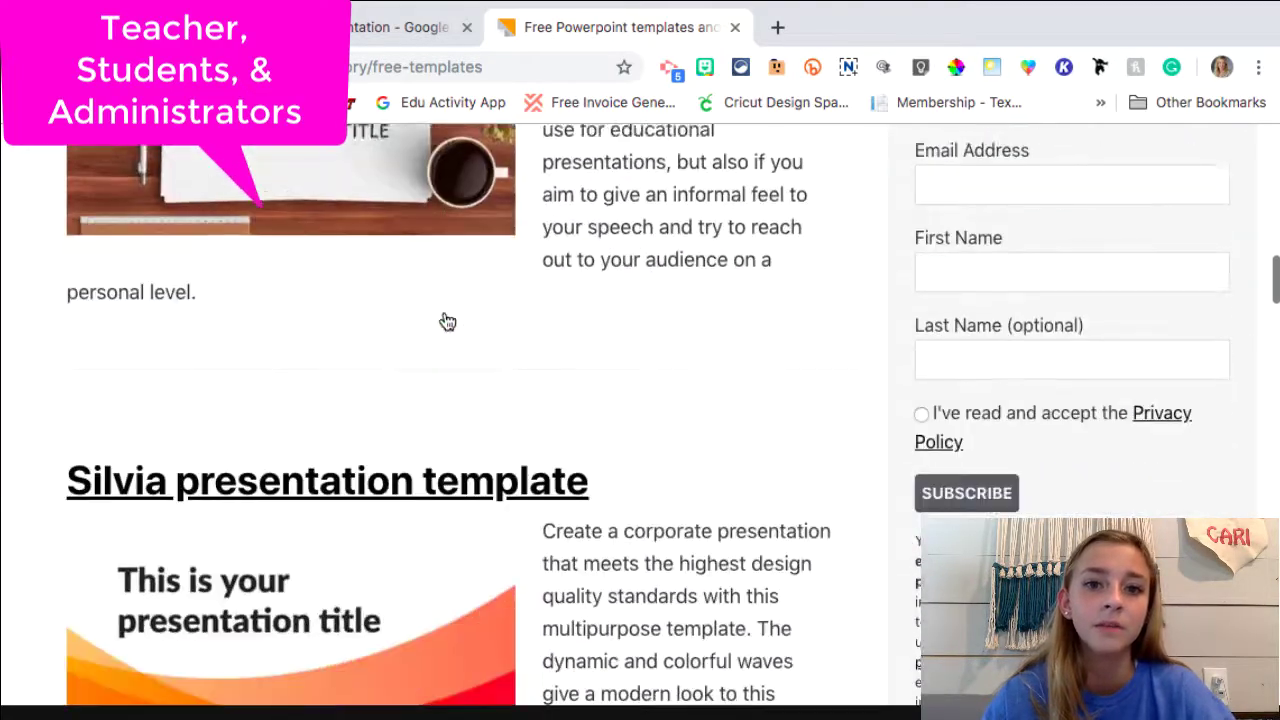
scroll(447, 321, down, 20)
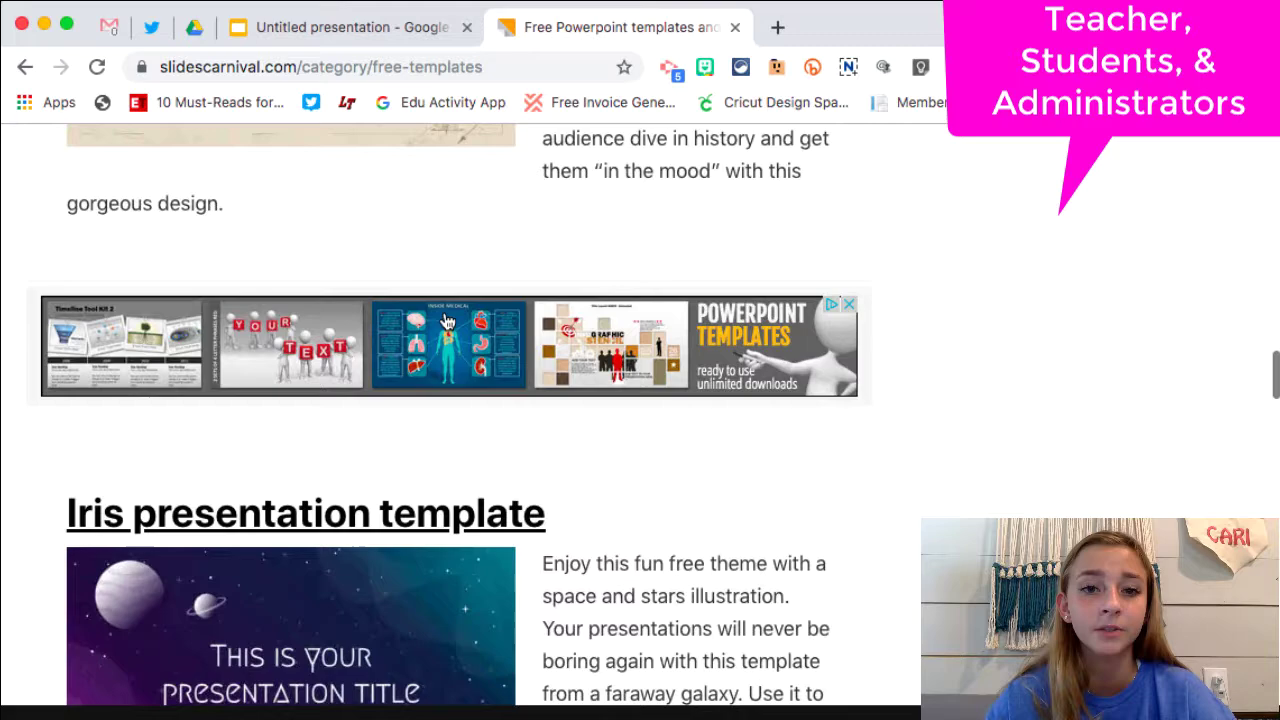
scroll(447, 321, down, 14)
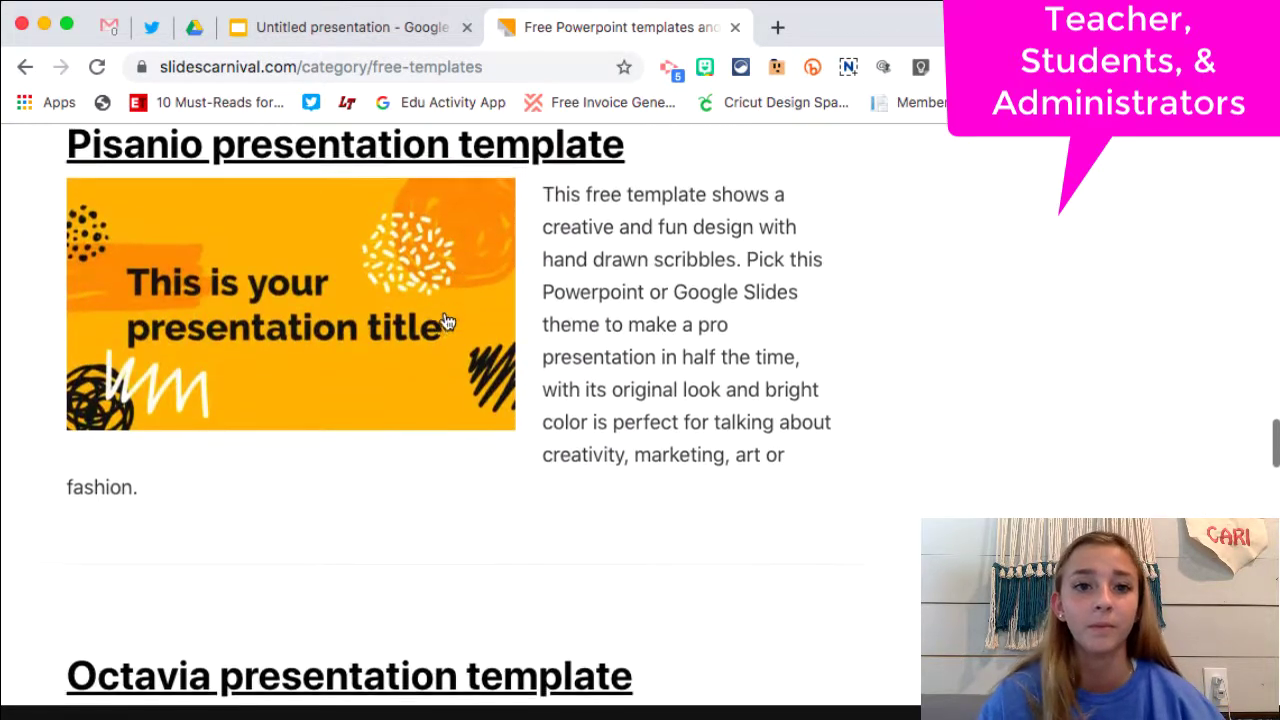
scroll(447, 321, down, 1)
scroll(447, 321, down, 20)
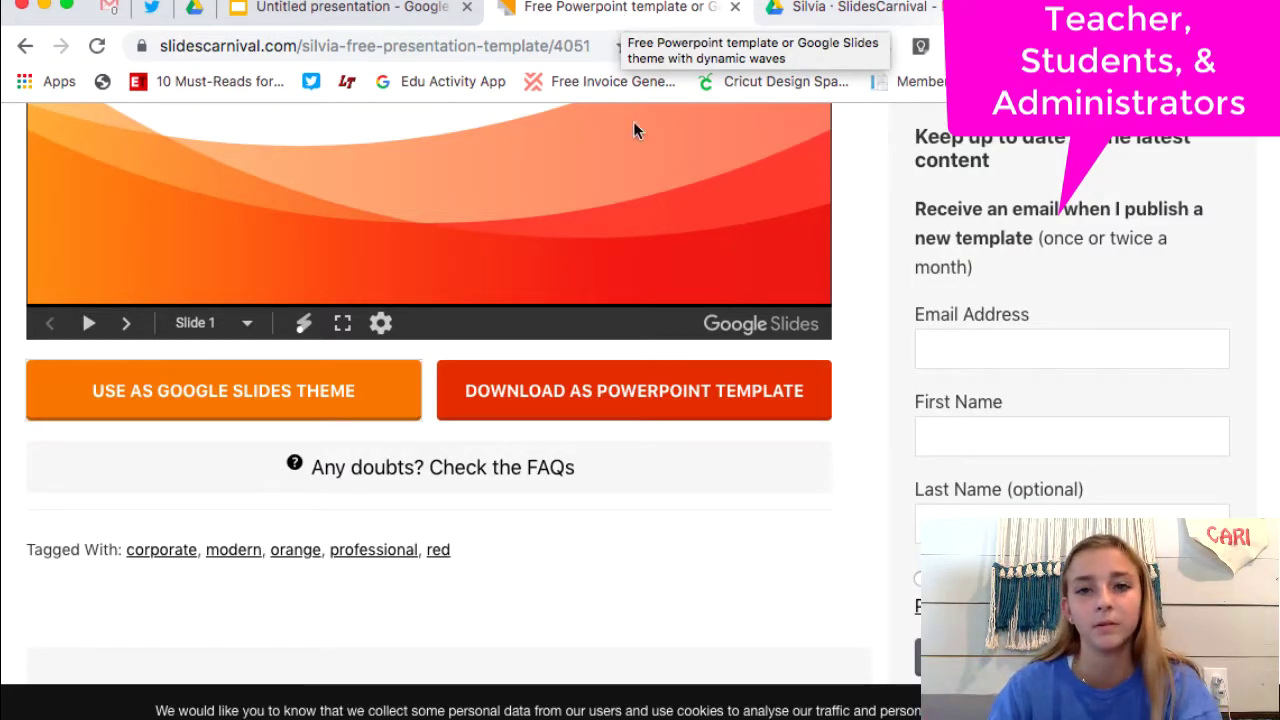
scroll(720, 256, up, 3)
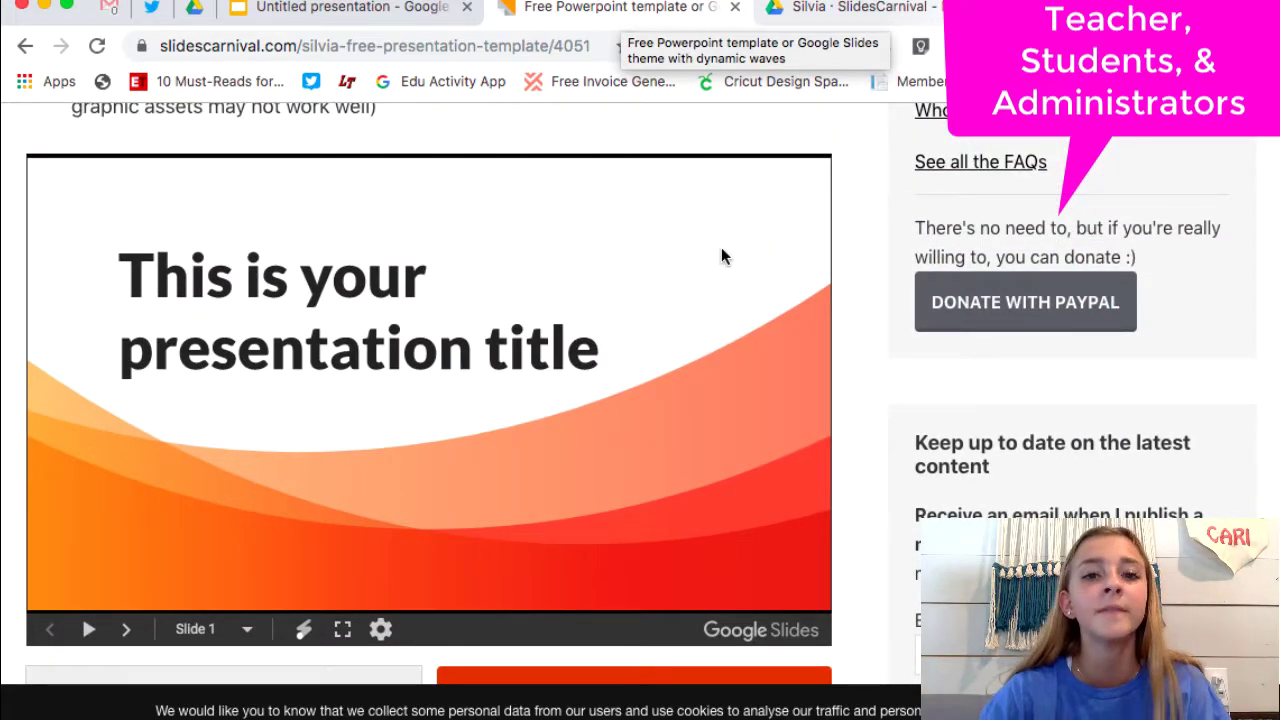
scroll(621, 350, up, 10)
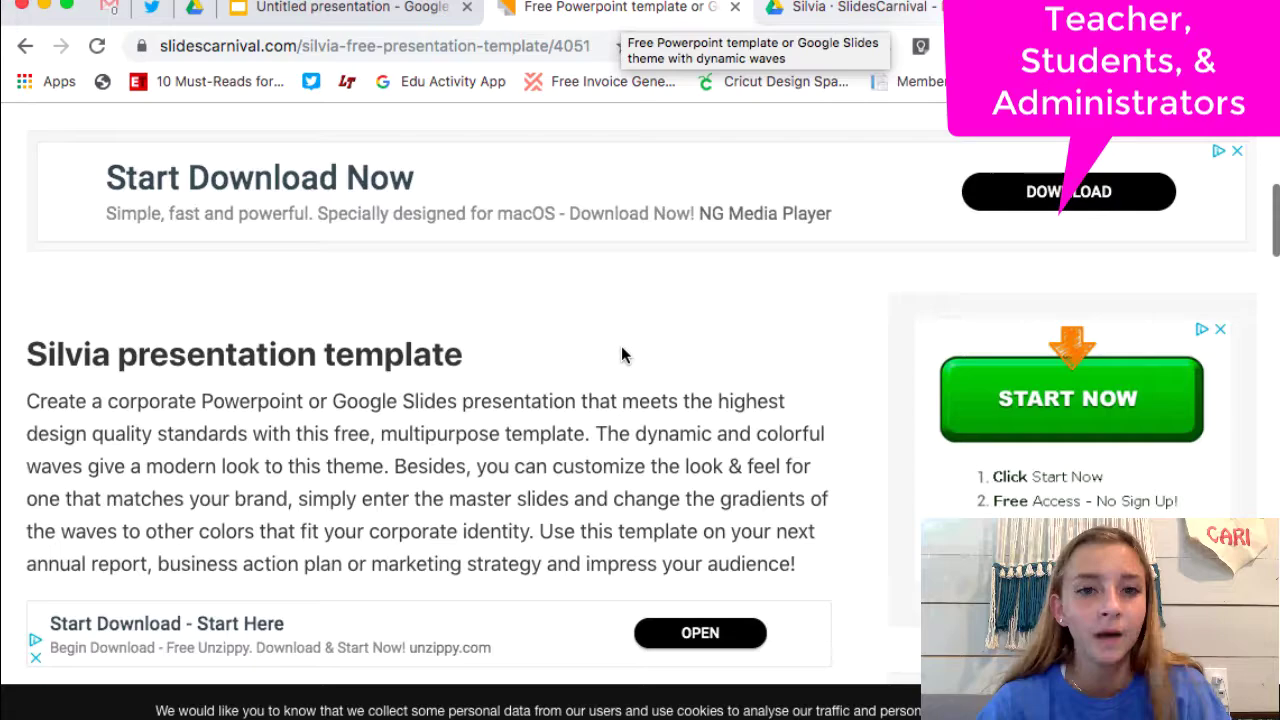
scroll(621, 355, up, 5)
scroll(621, 355, down, 2)
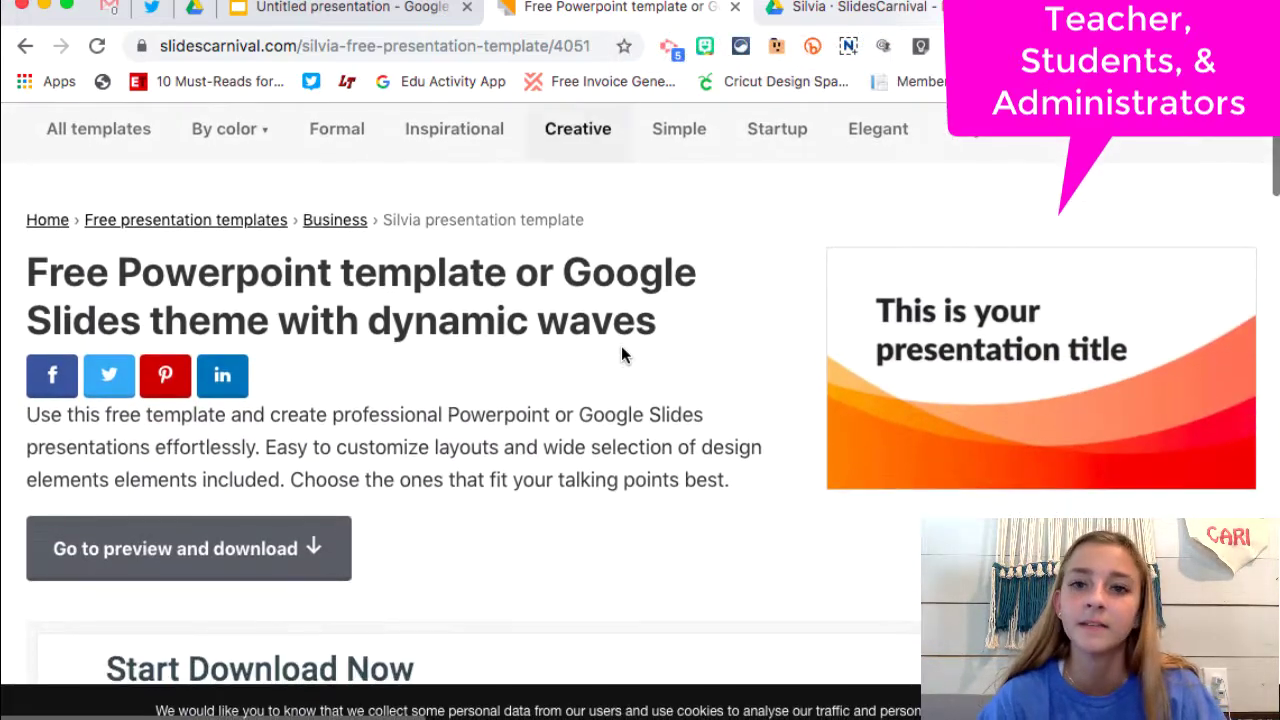
scroll(621, 355, down, 10)
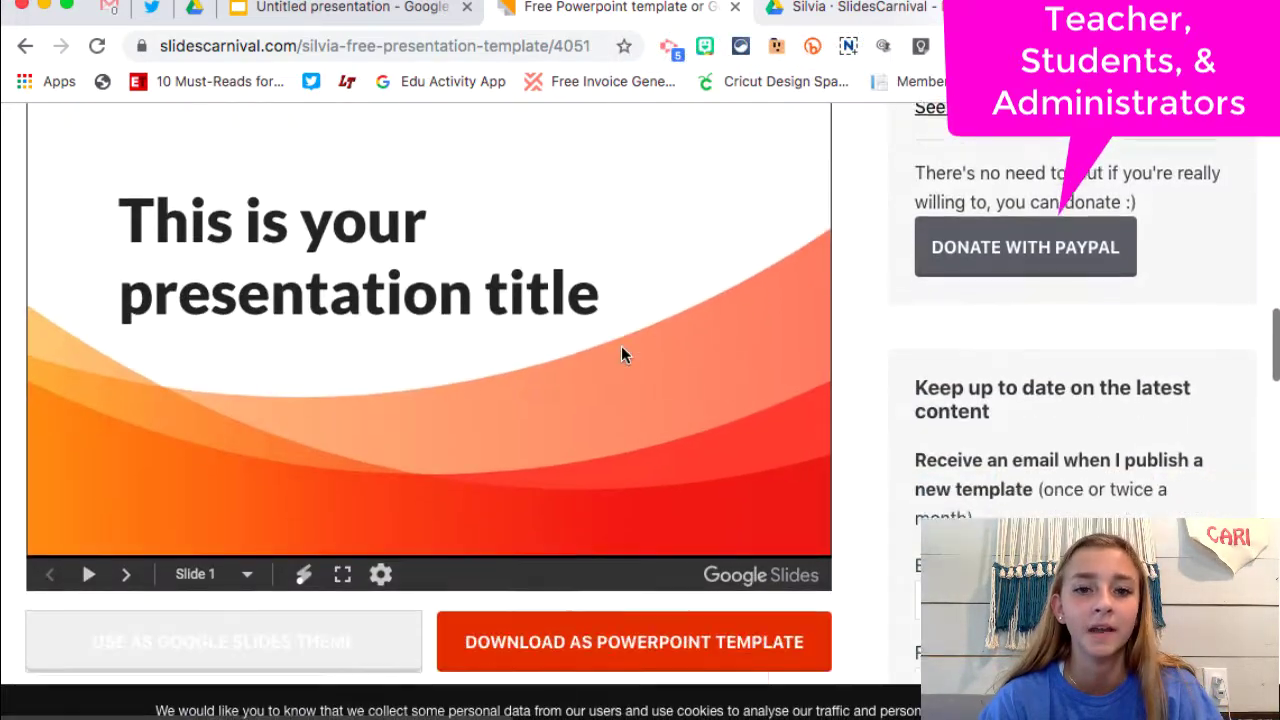
scroll(621, 355, down, 2)
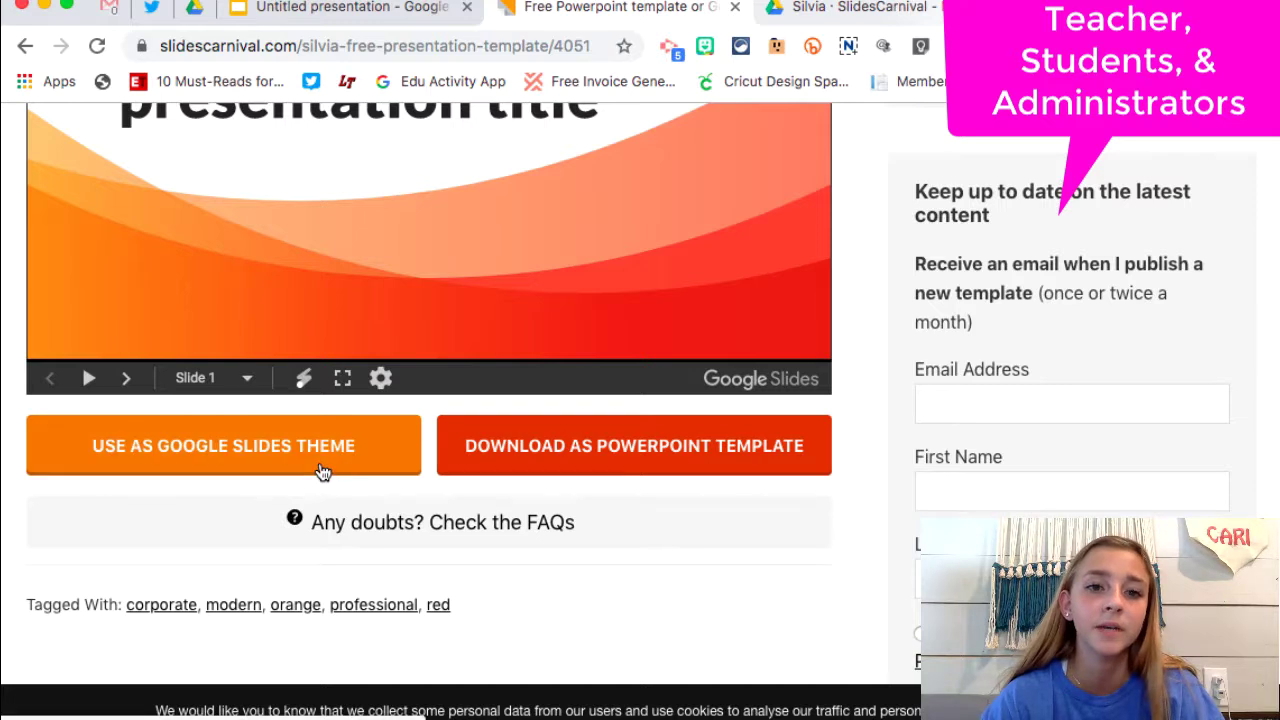
- Copy the Silvia template into Google Slides as 'Copy of Silvia · SlidesCarnival'
click(321, 471)
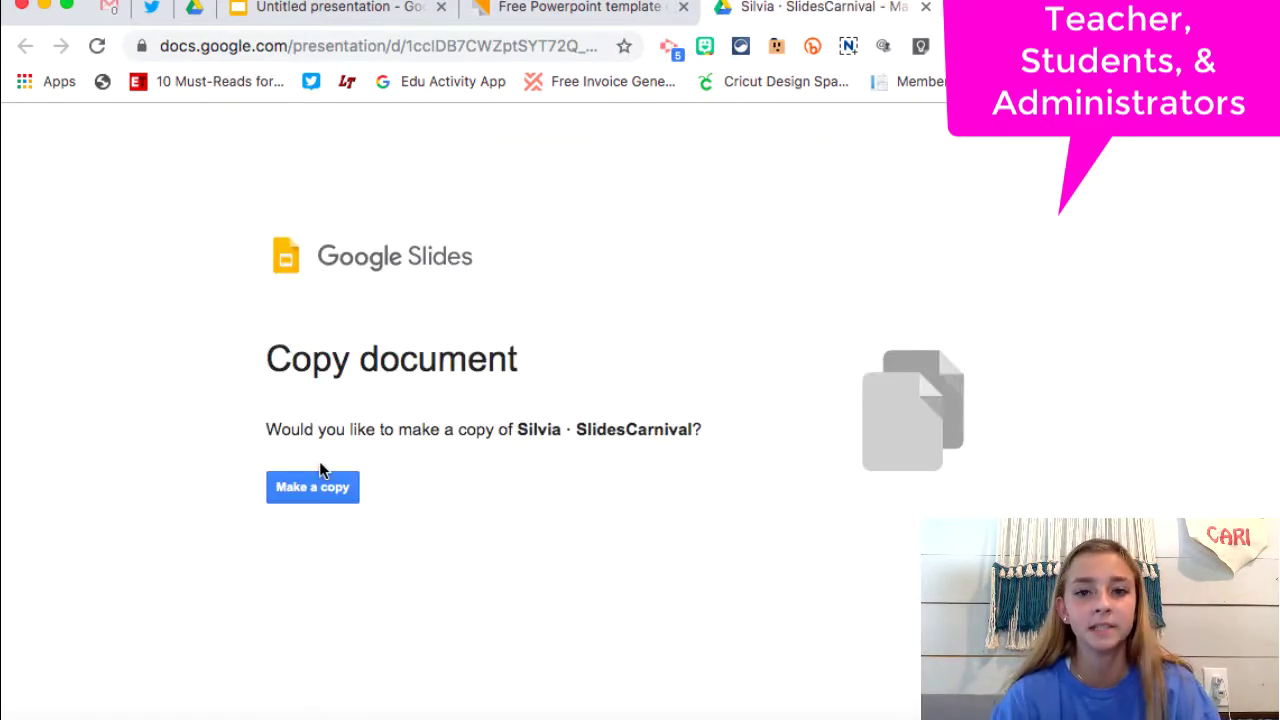
click(316, 489)
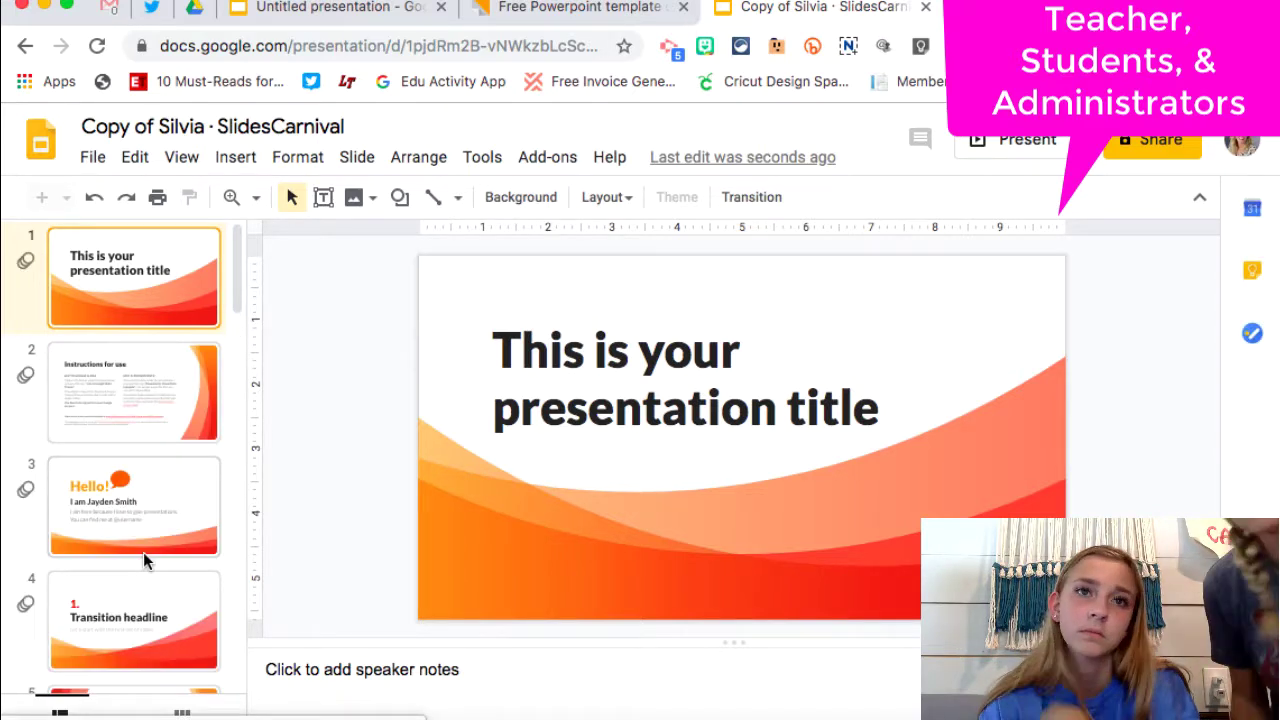
scroll(143, 552, down, 1)
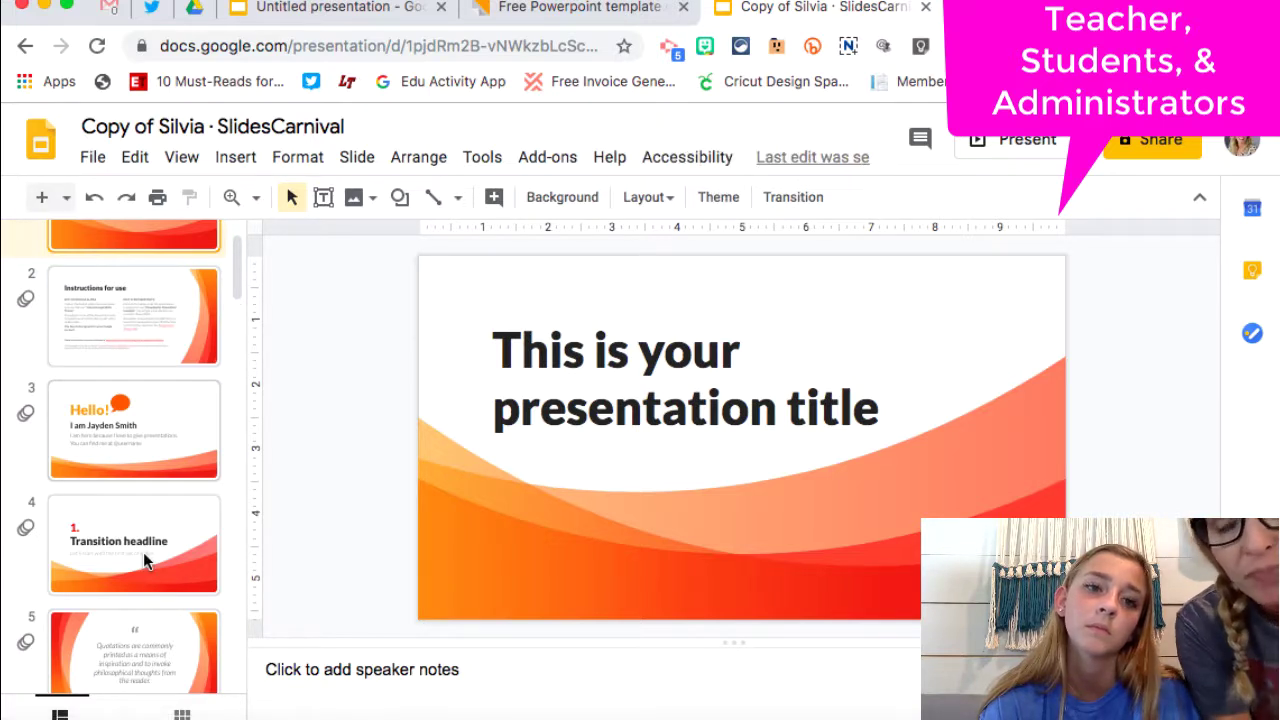
- Duplicate slide 4, the Transition headline slide, so the copy becomes slide 5
click(143, 552)
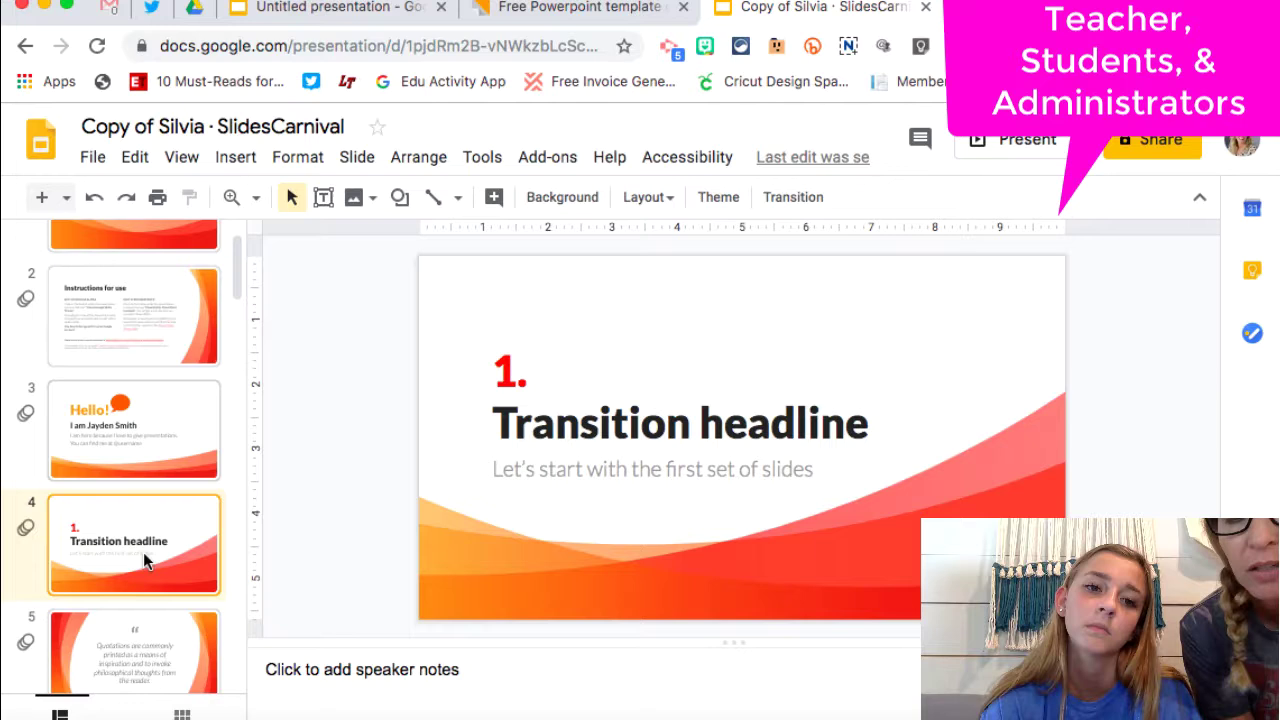
right_click(143, 552)
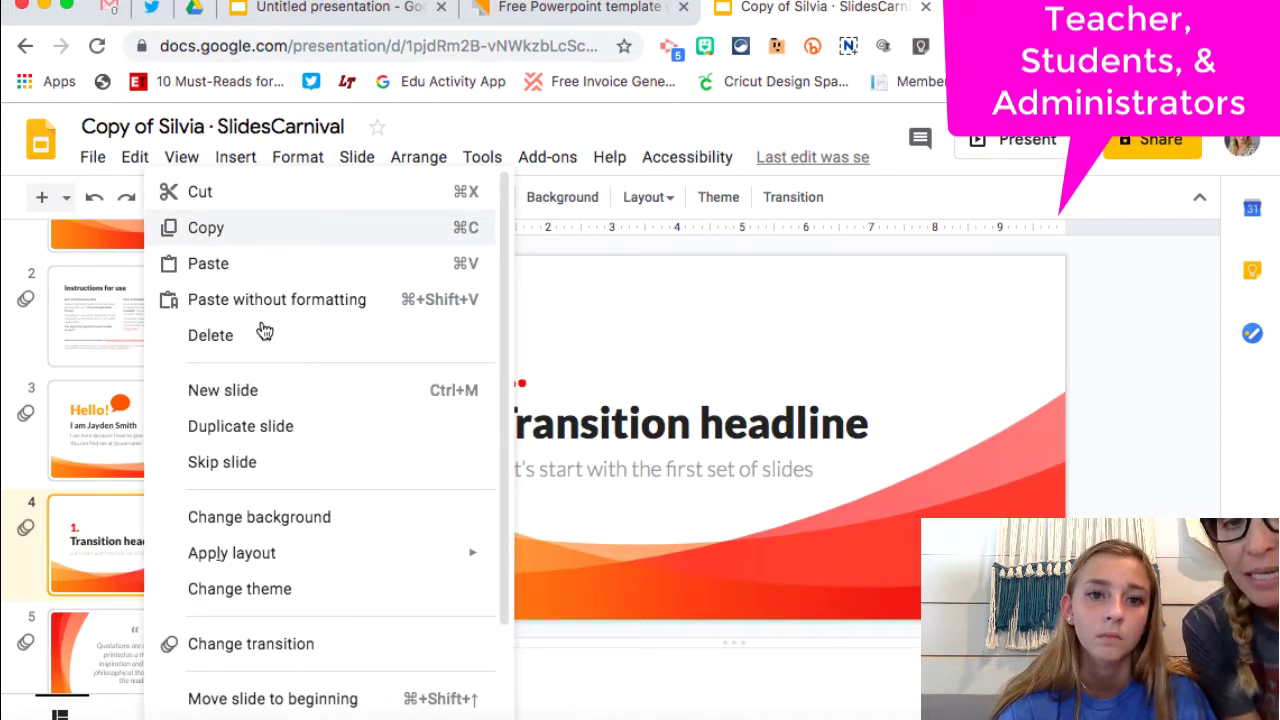
click(255, 430)
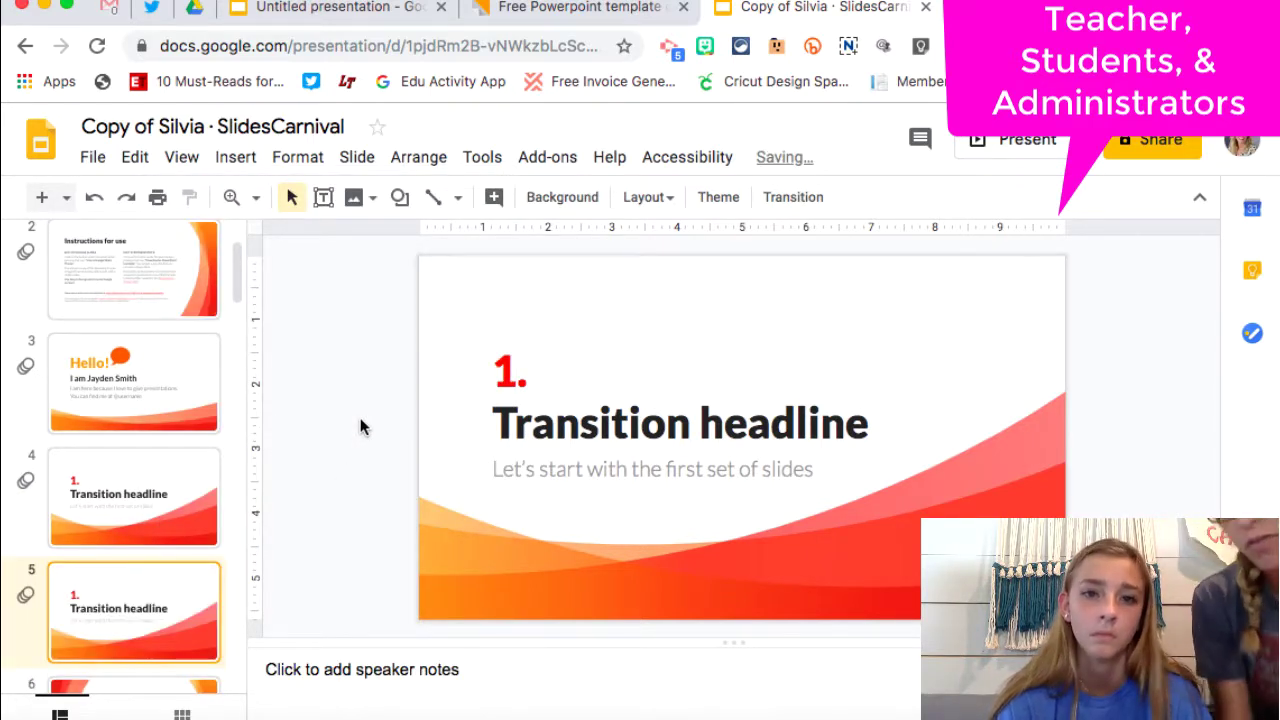
- View slide 27's editable icons, then the emoji slide 28 at the deck's end
scroll(63, 503, down, 20)
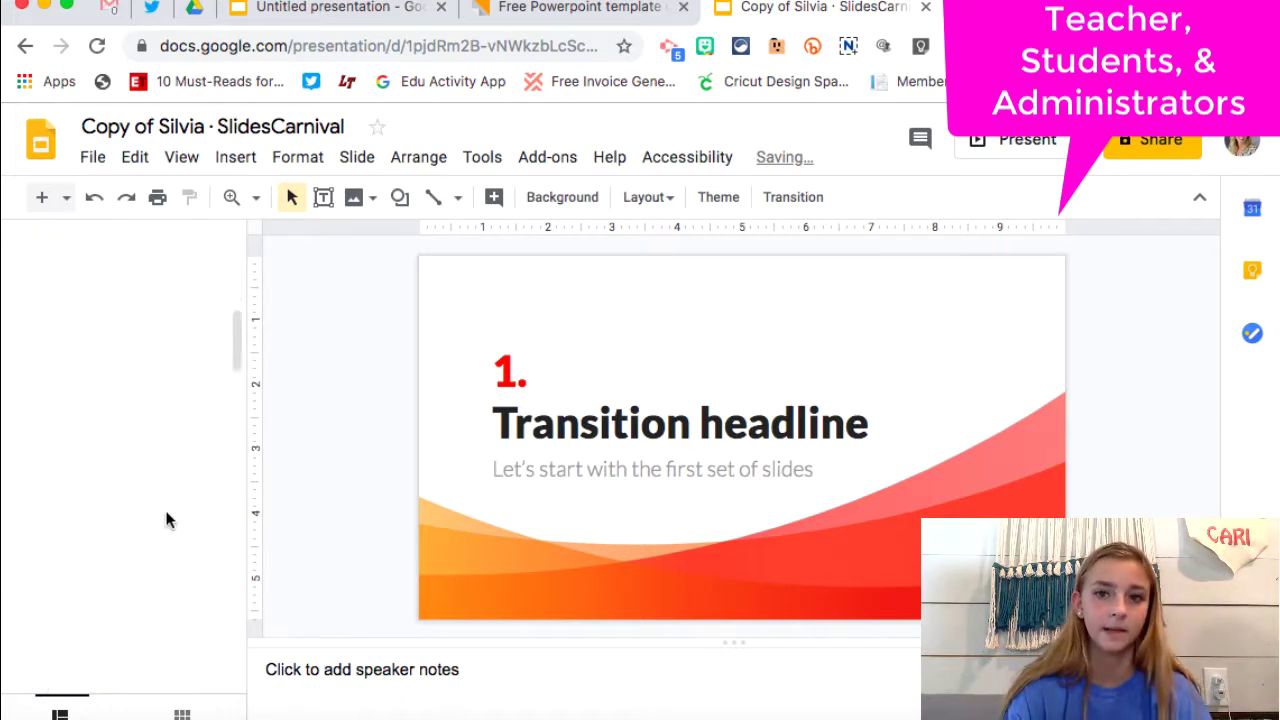
scroll(80, 540, down, 5)
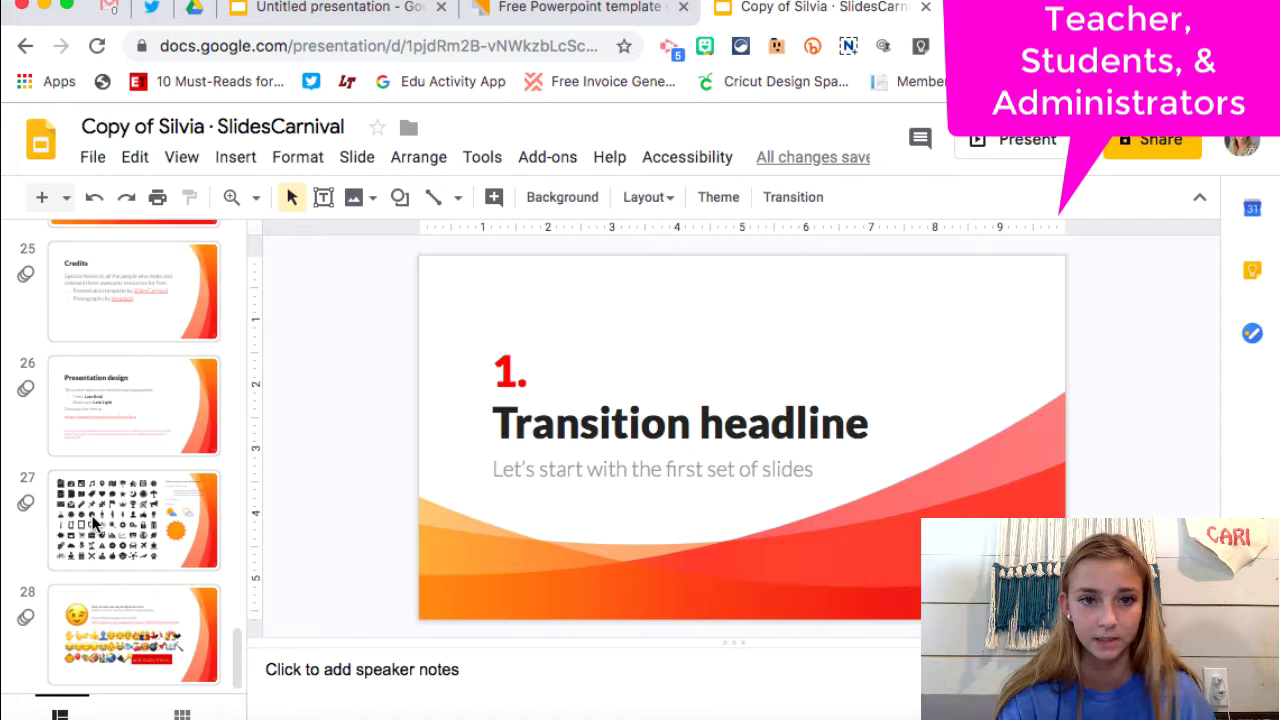
click(94, 523)
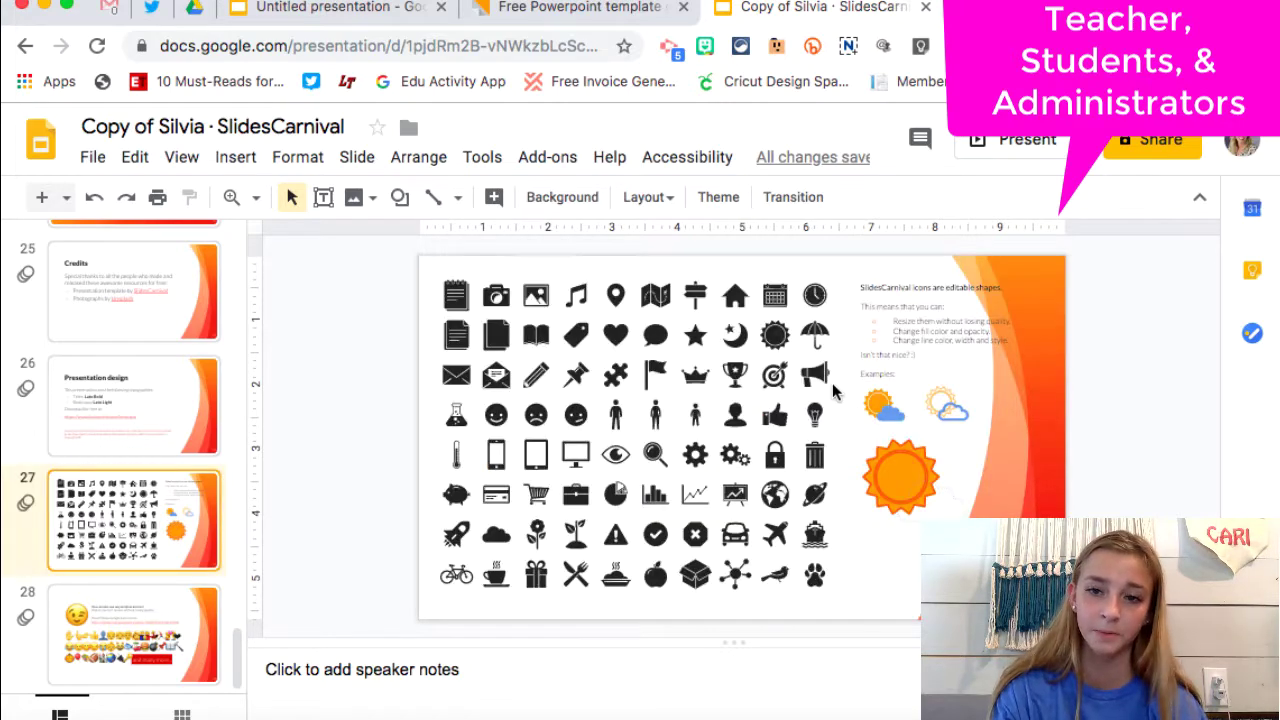
click(122, 609)
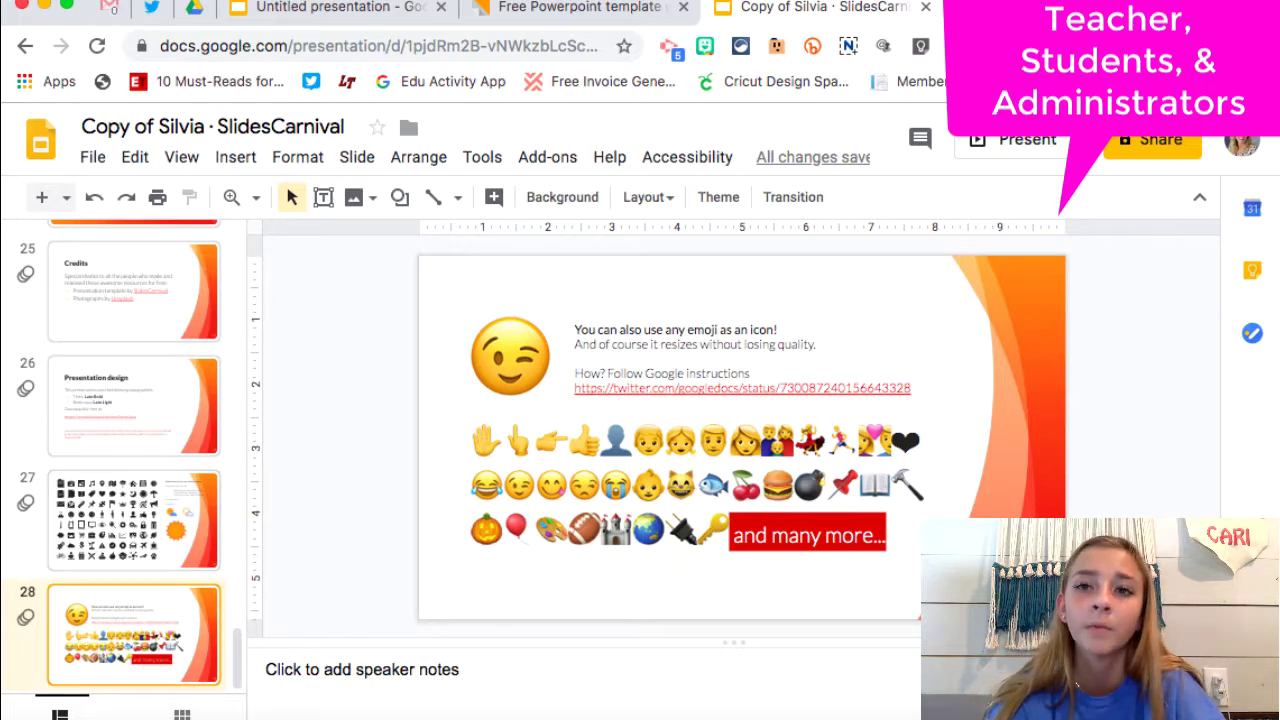
- Revisit the flamingo presentation's Themes panel, then return to the SlidesCarnival page
click(345, 10)
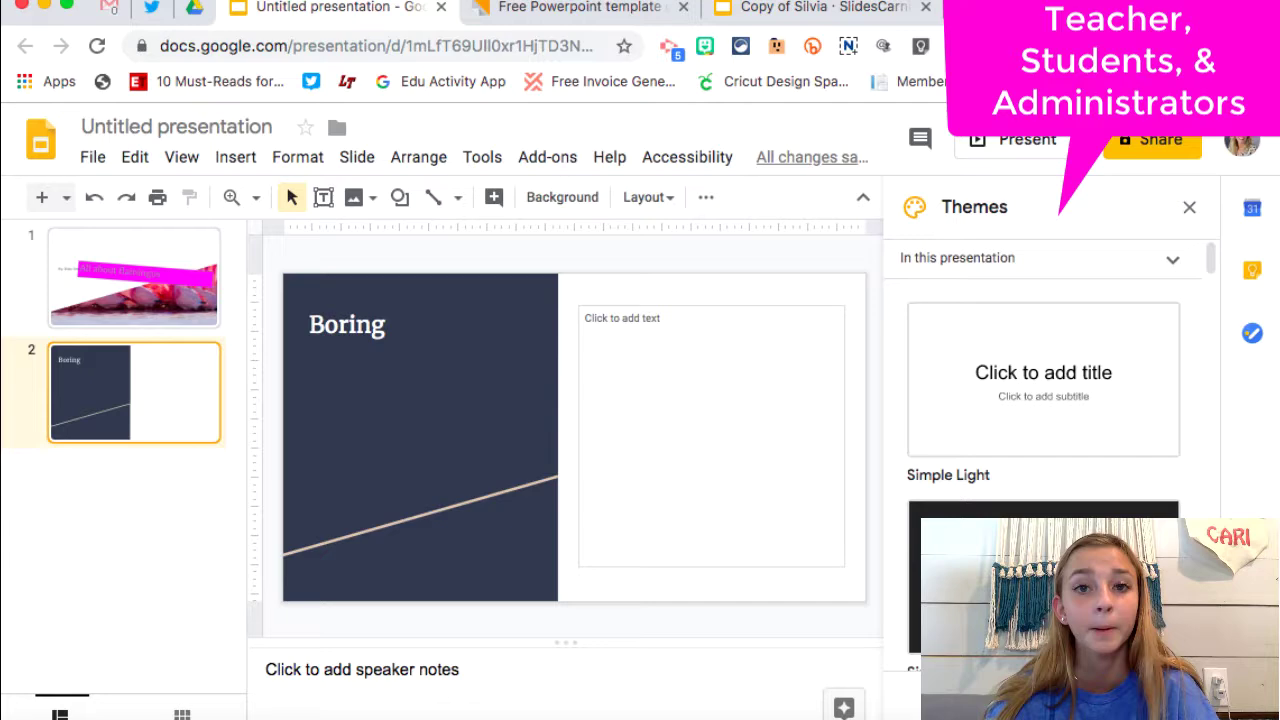
scroll(1063, 443, down, 15)
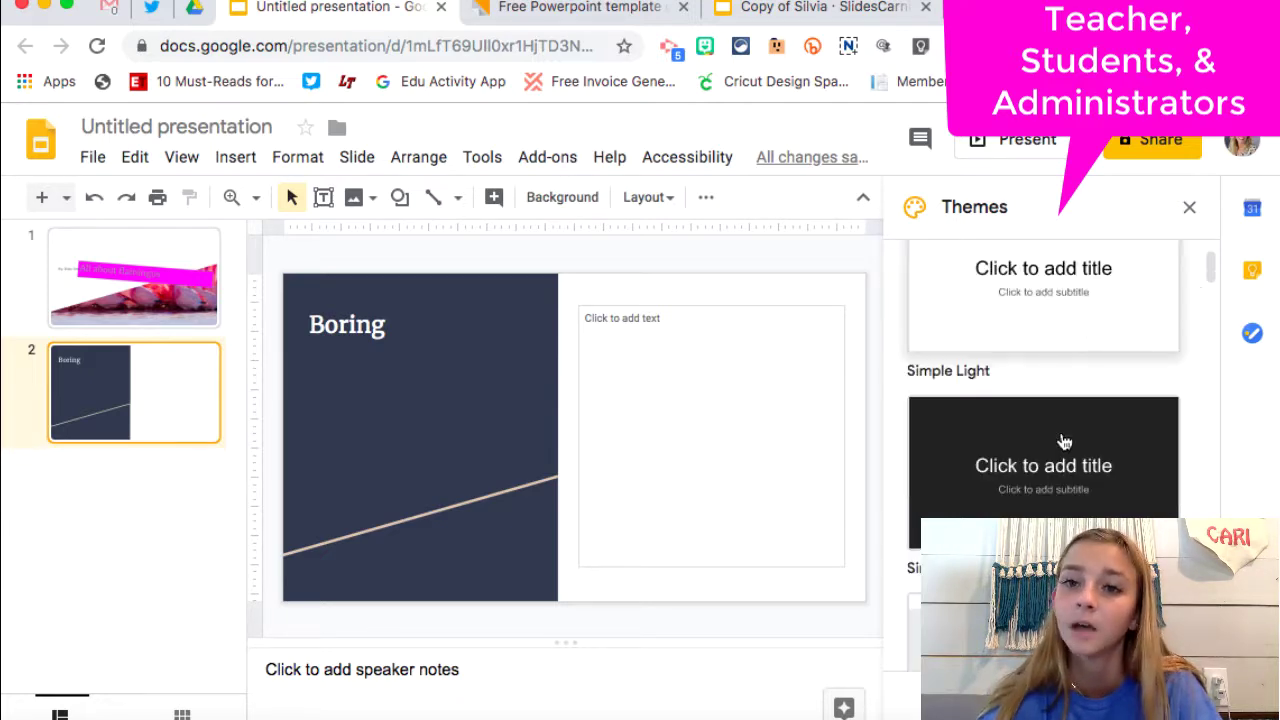
scroll(1063, 440, down, 5)
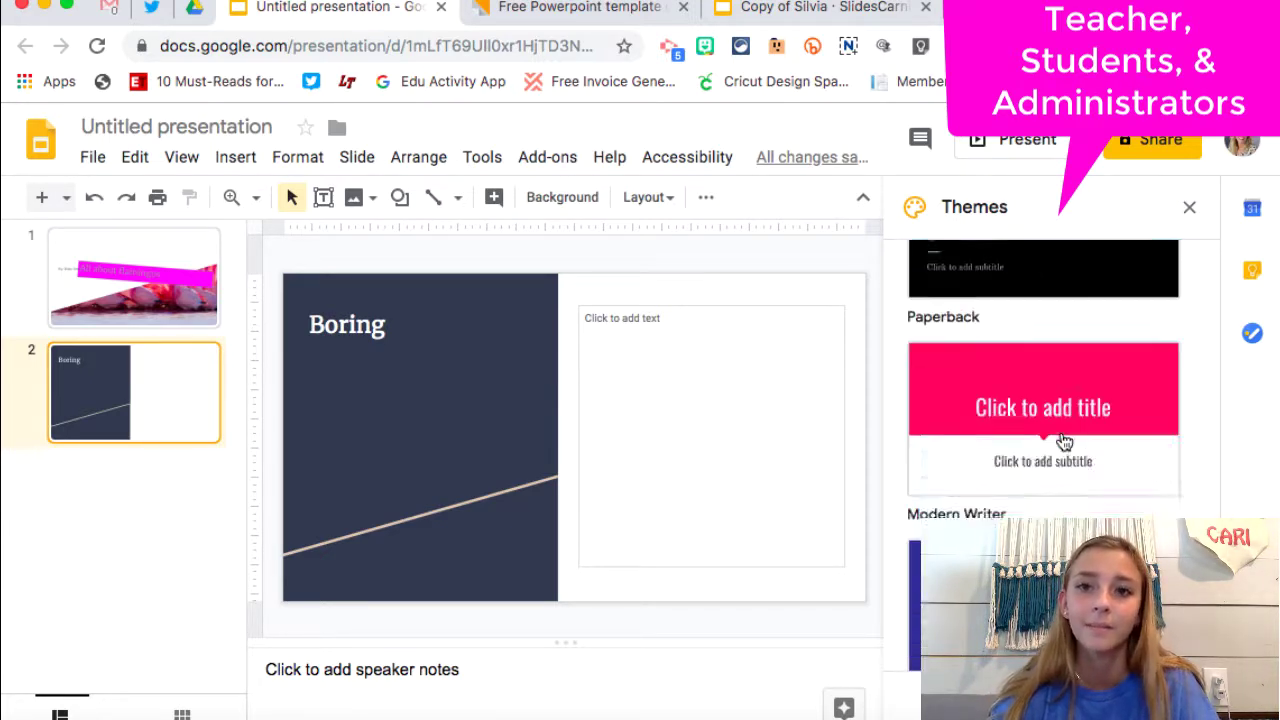
click(625, 18)
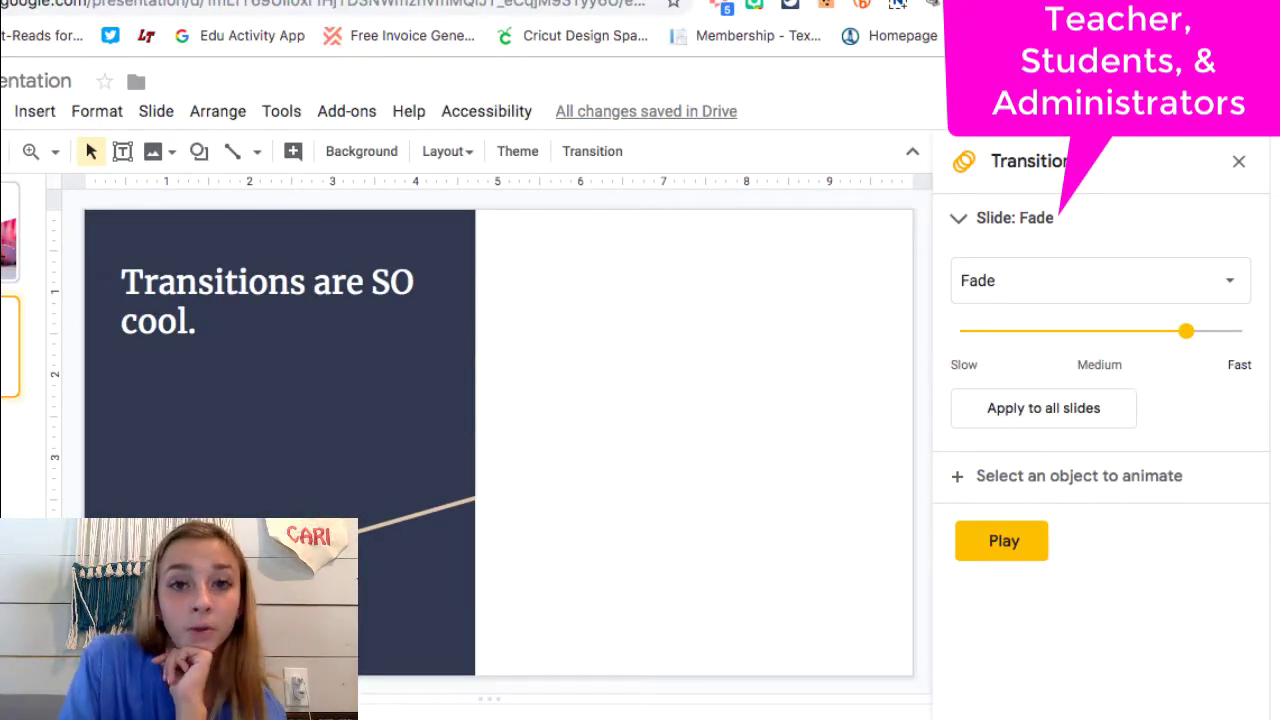
click(8, 232)
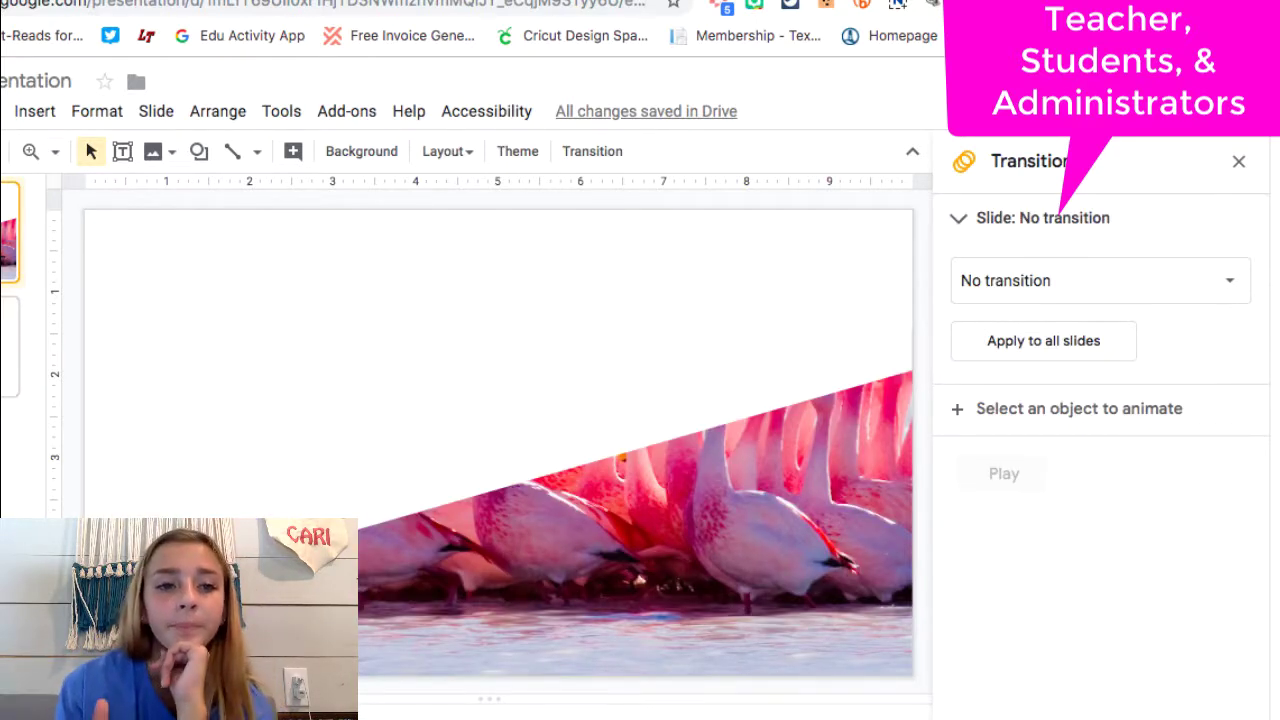
click(8, 345)
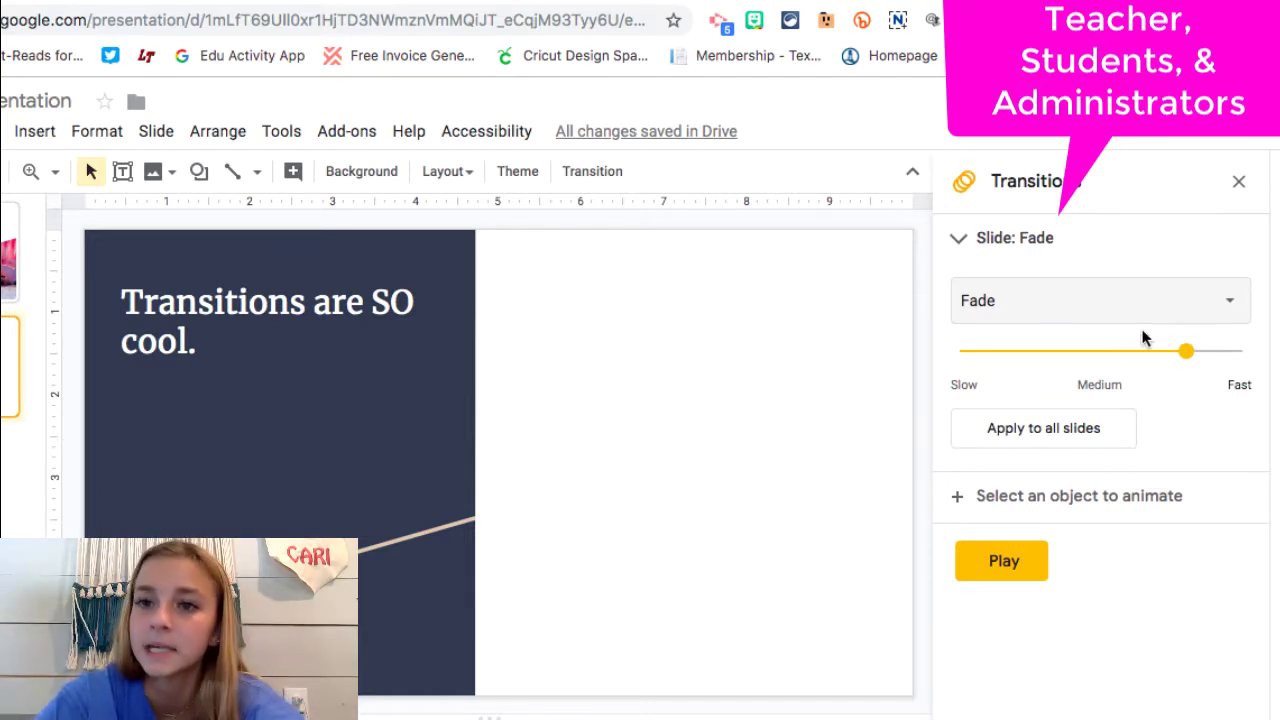
- Apply Cube to all slides, slow slide 2's to about 4.5 seconds, and preview
click(1221, 310)
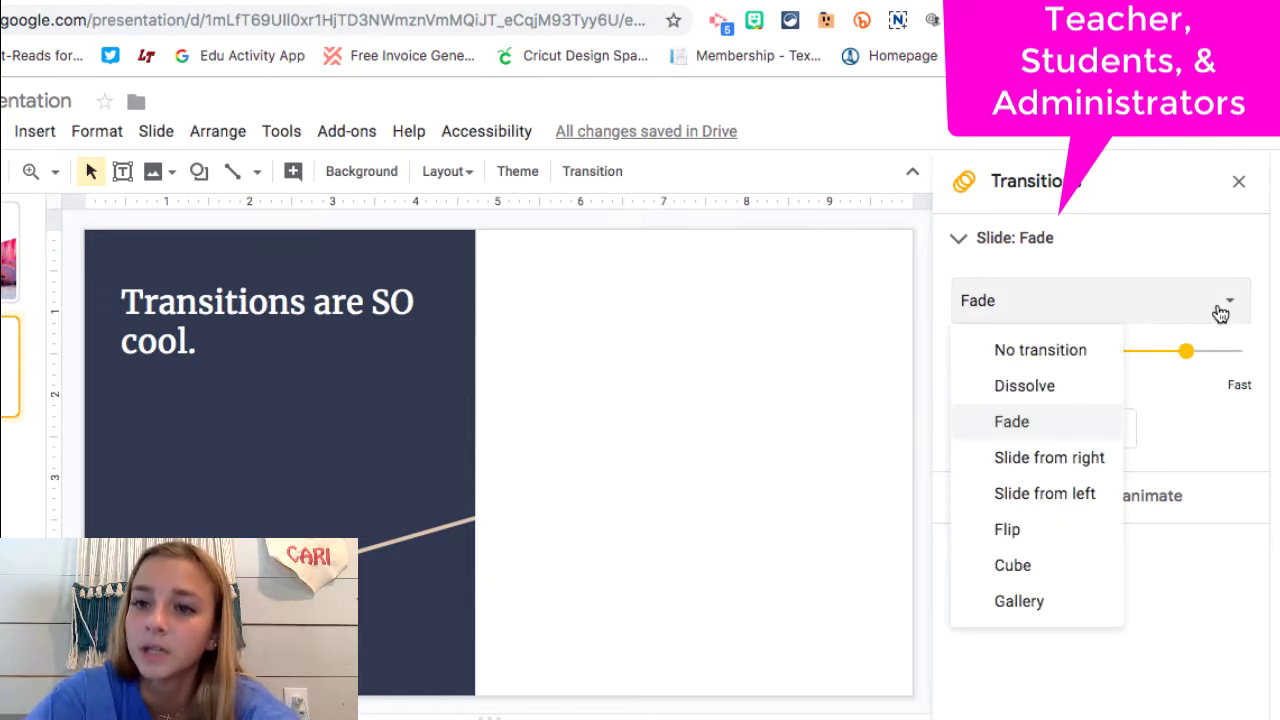
click(1034, 565)
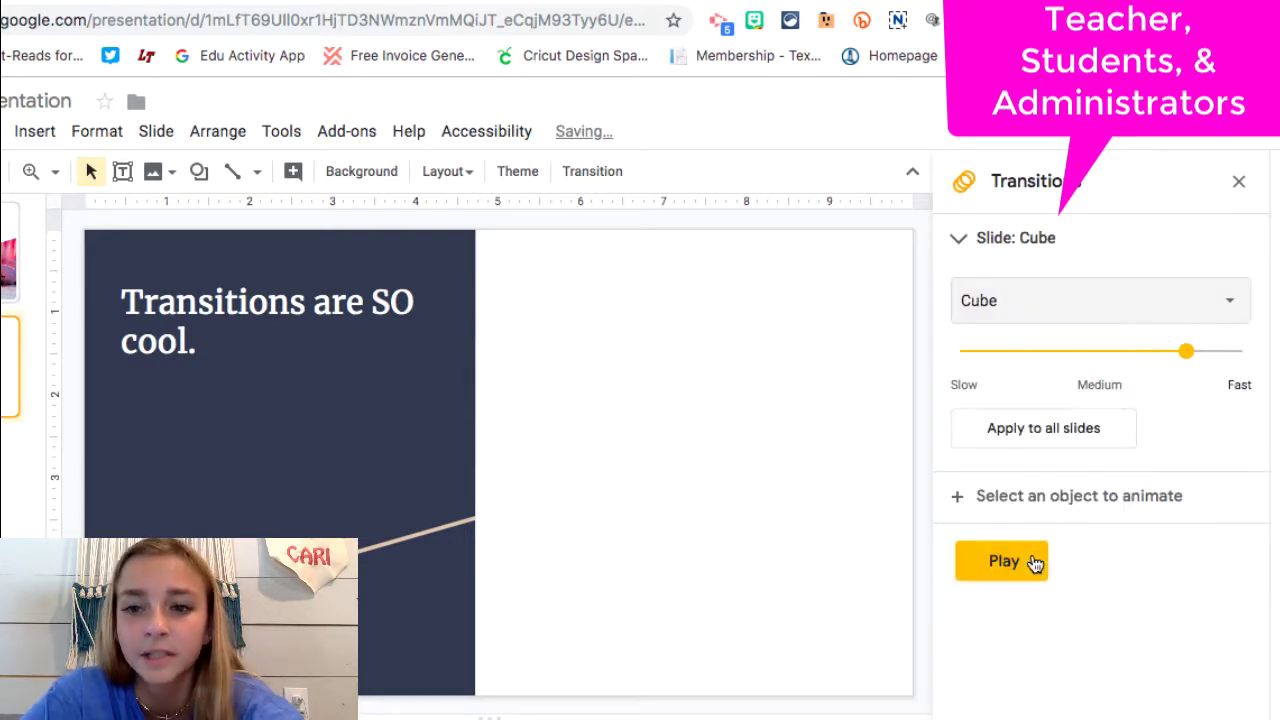
click(1107, 430)
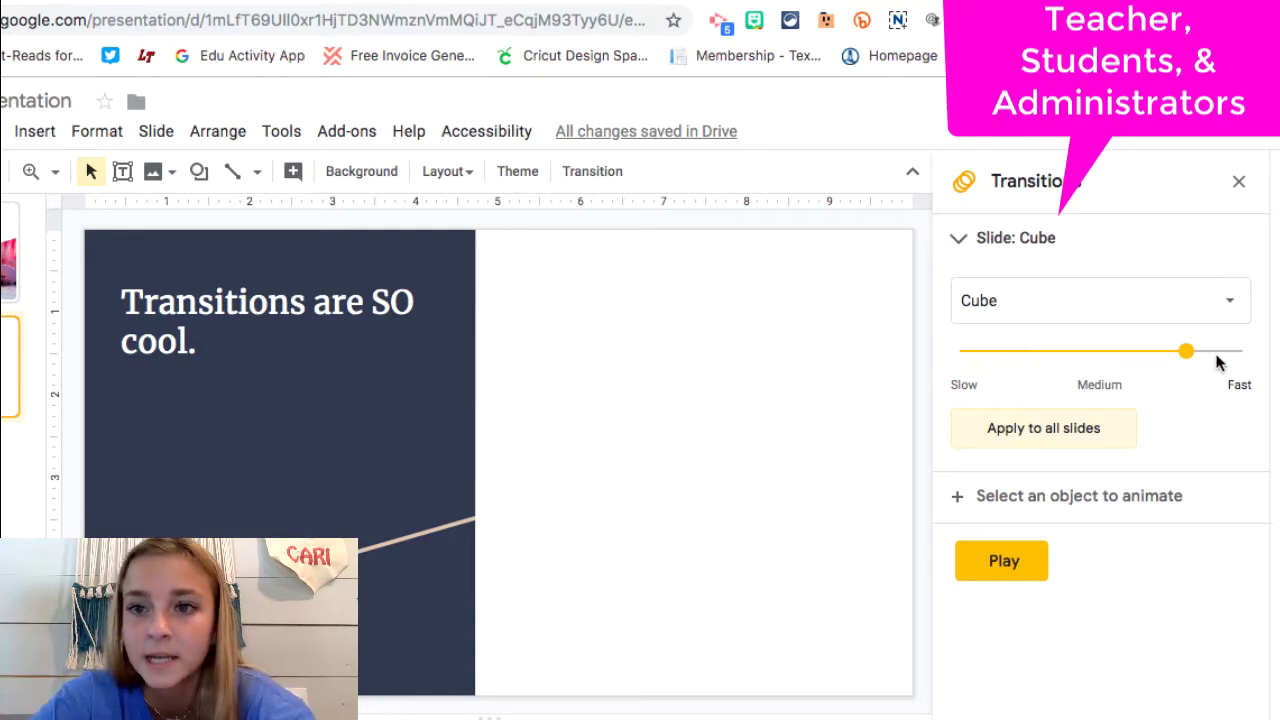
drag(1190, 353, 983, 348)
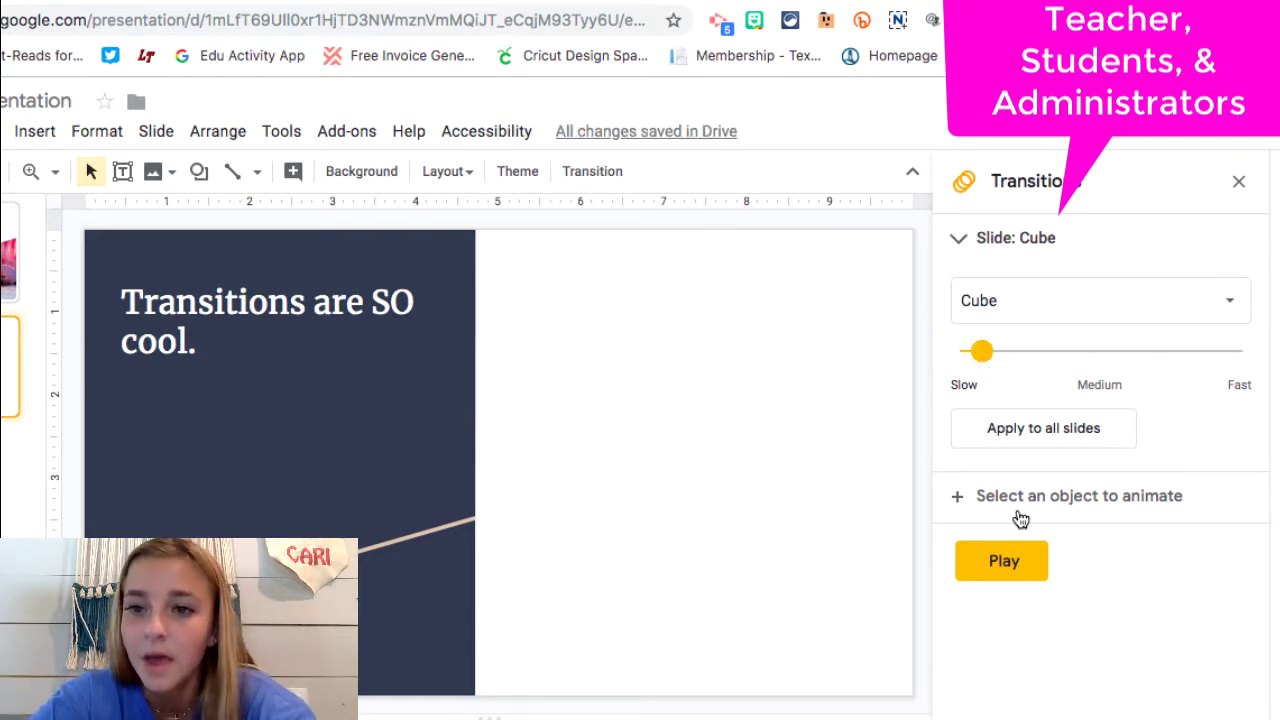
click(1002, 563)
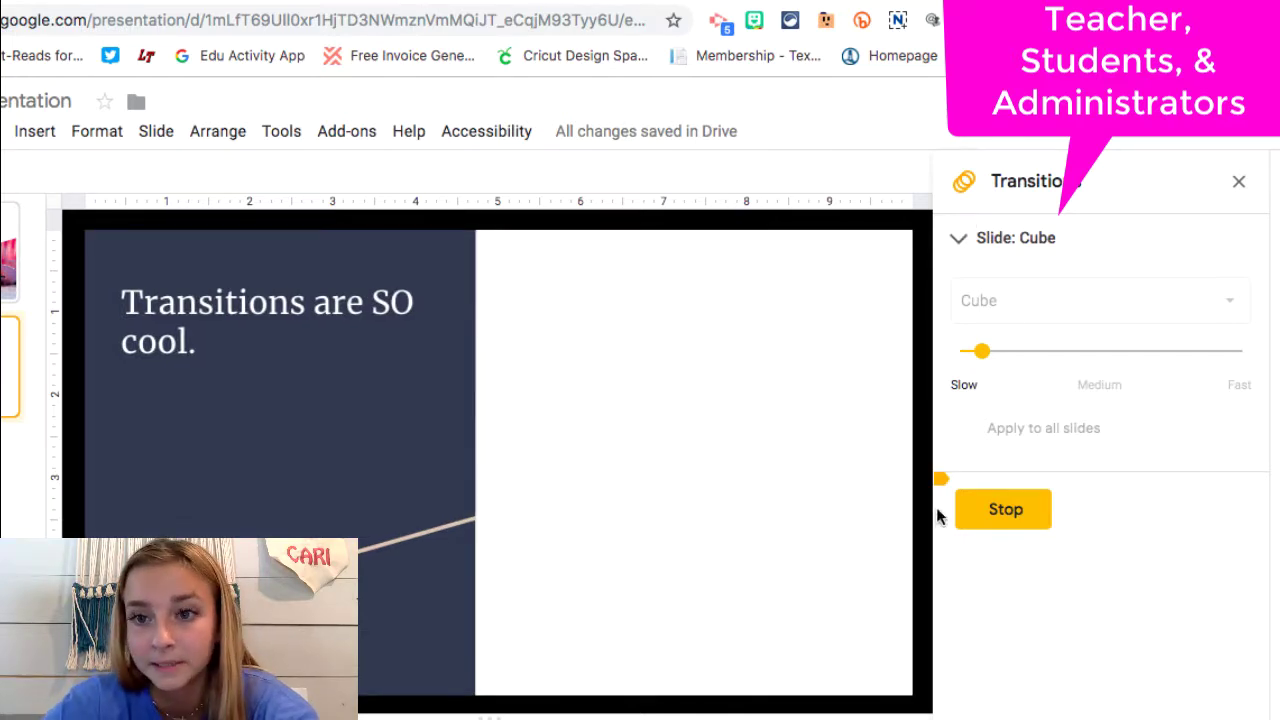
click(1015, 527)
key(ctrl+Return)
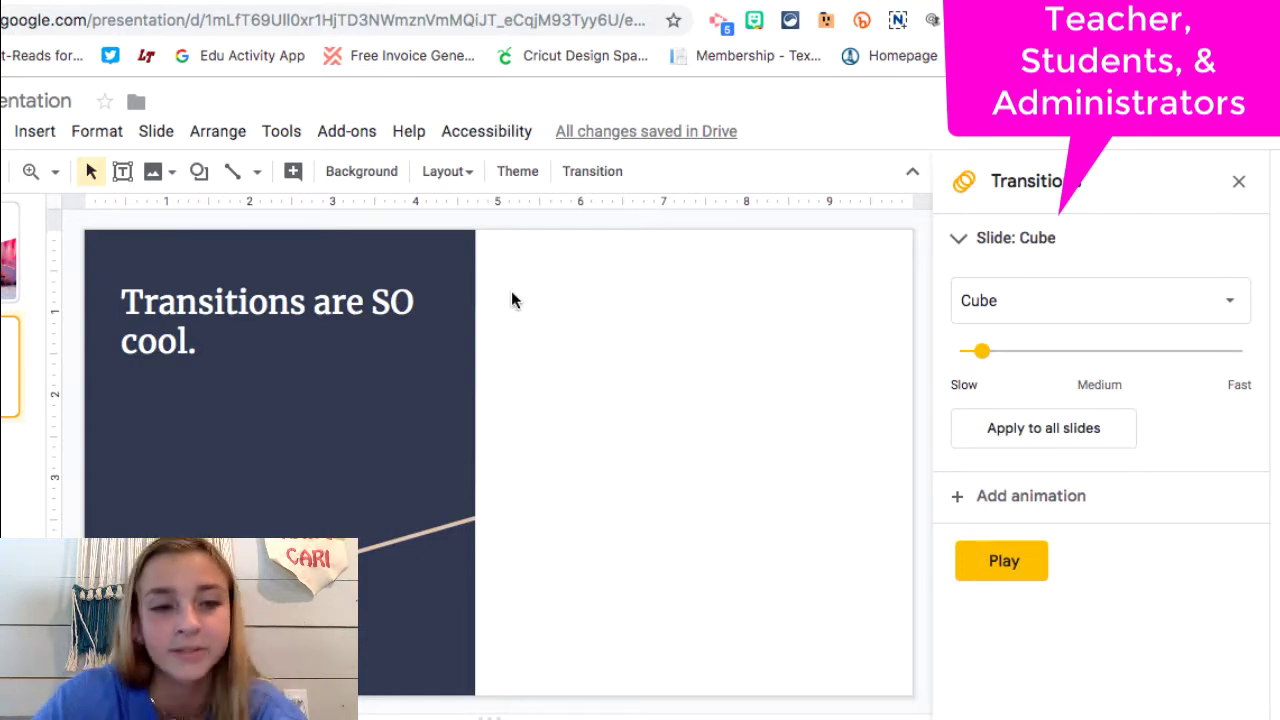
- Add a third slide and type a short sentence praising the presenter in its right-hand box
key(ctrl+m)
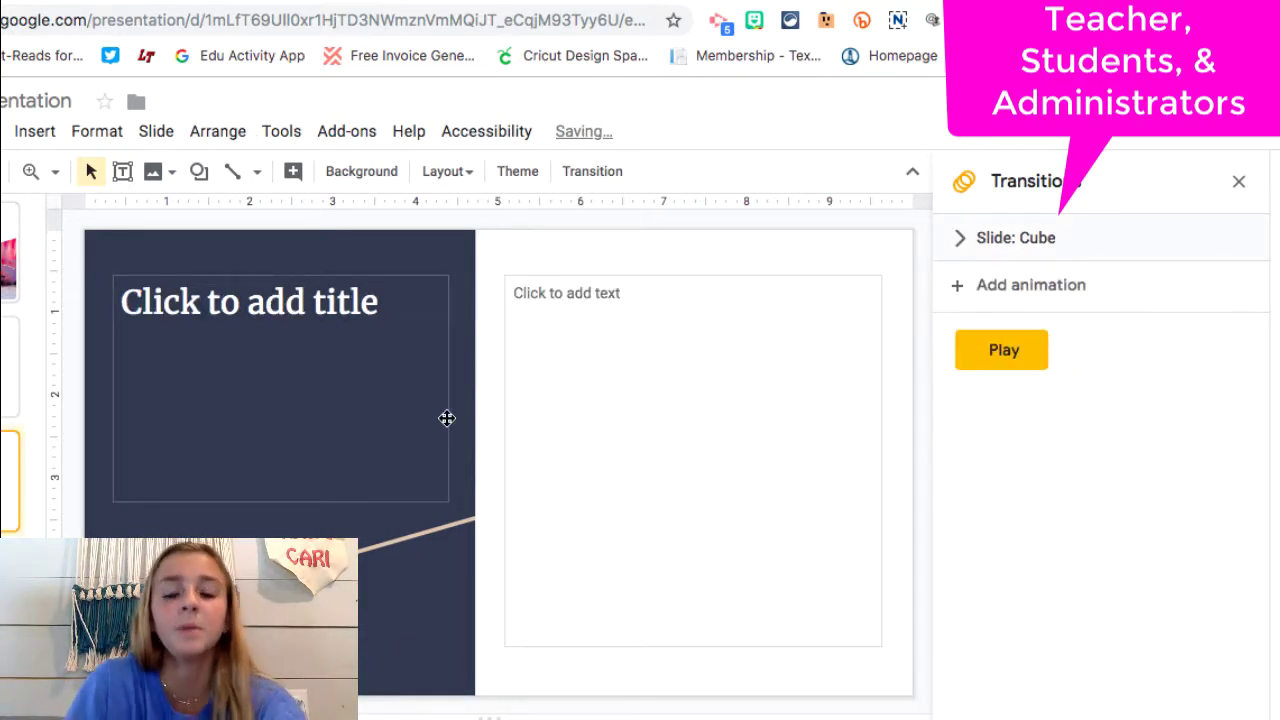
click(612, 321)
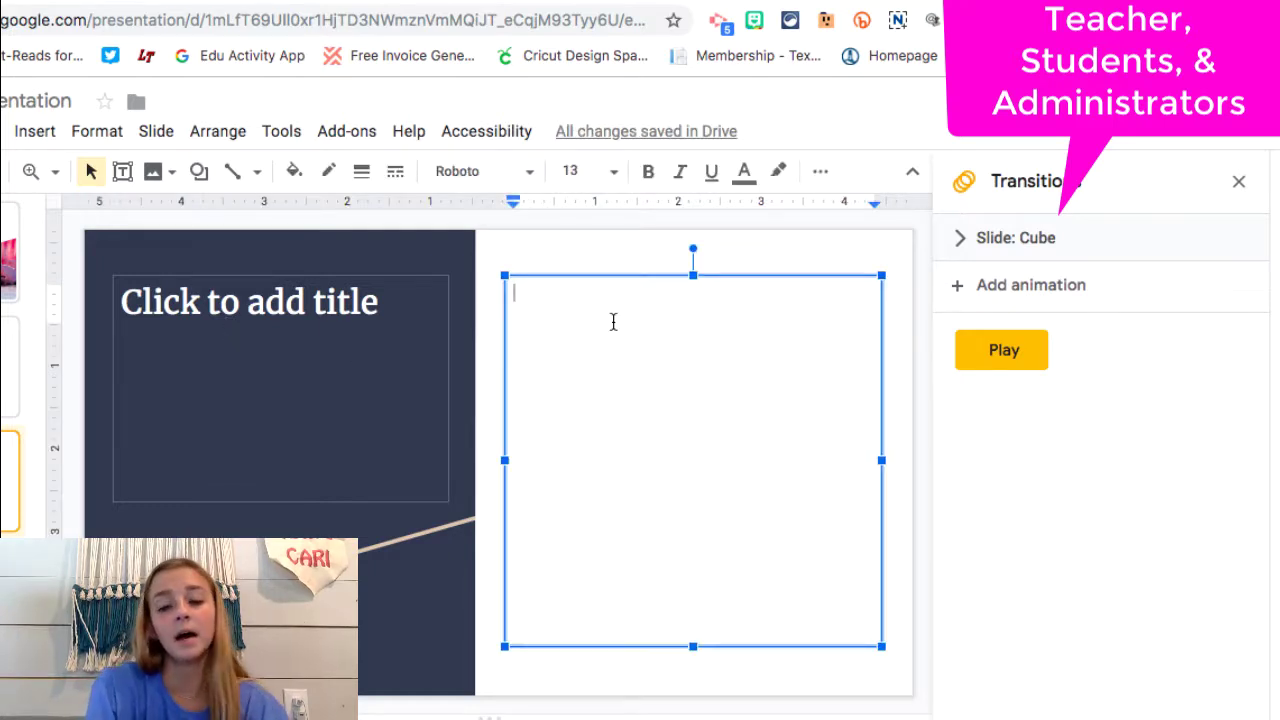
text(T)
key(BackSpace)
text(T)
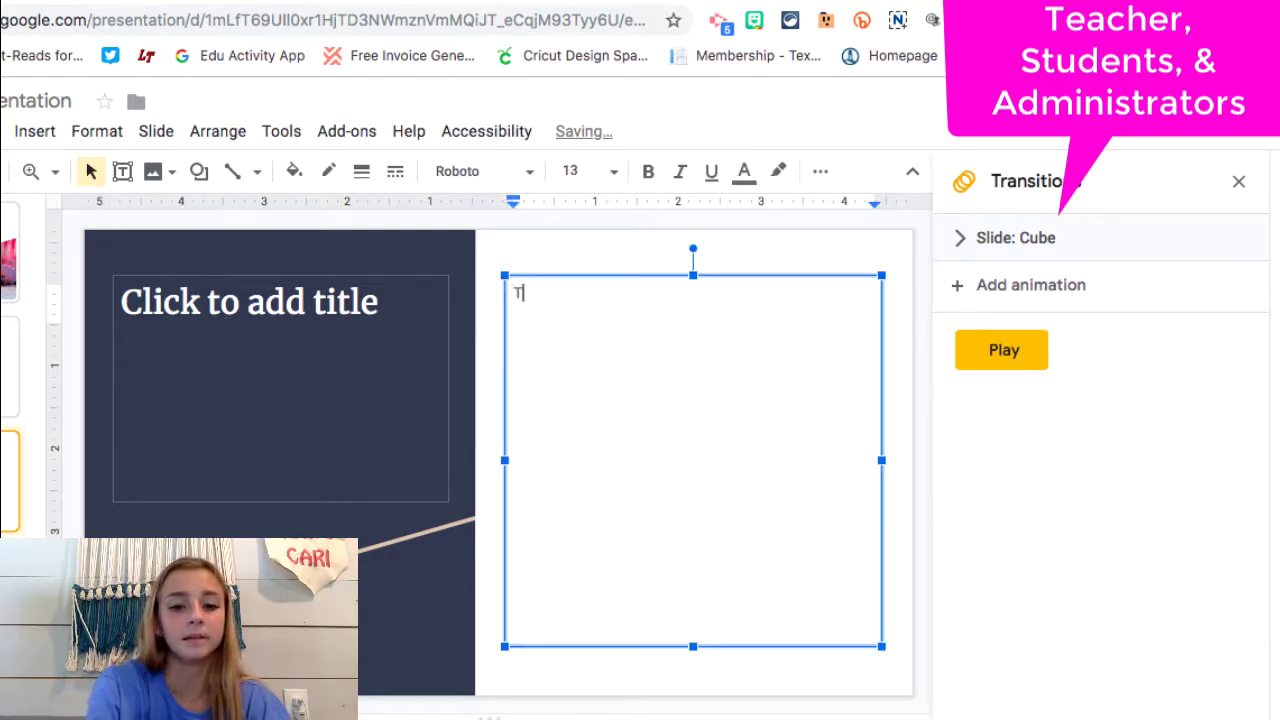
text(echie Cari)
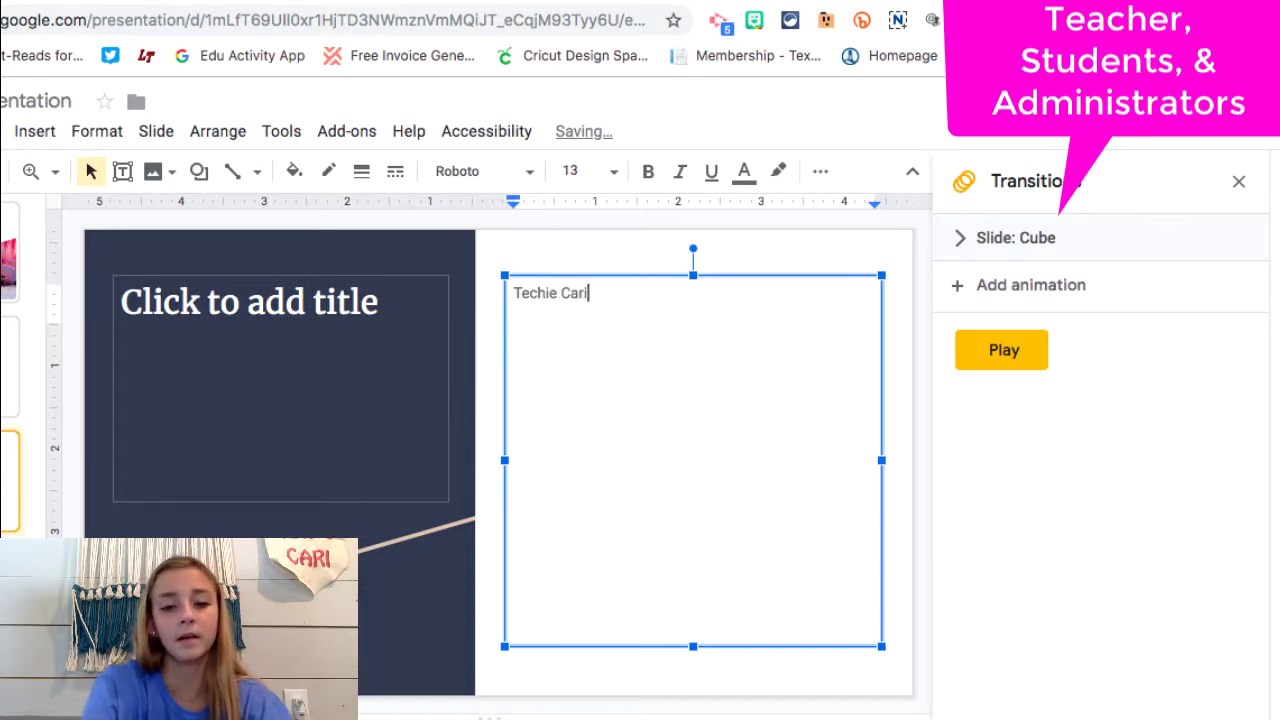
text( is the best)
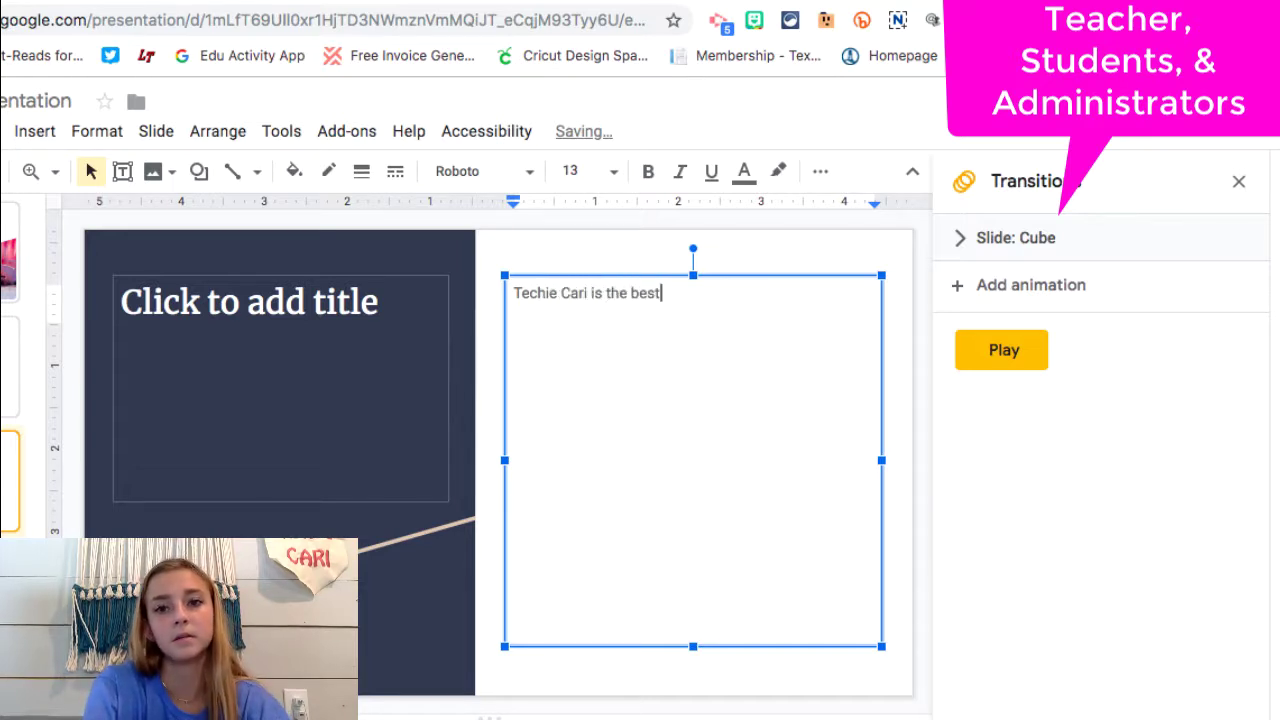
text(!)
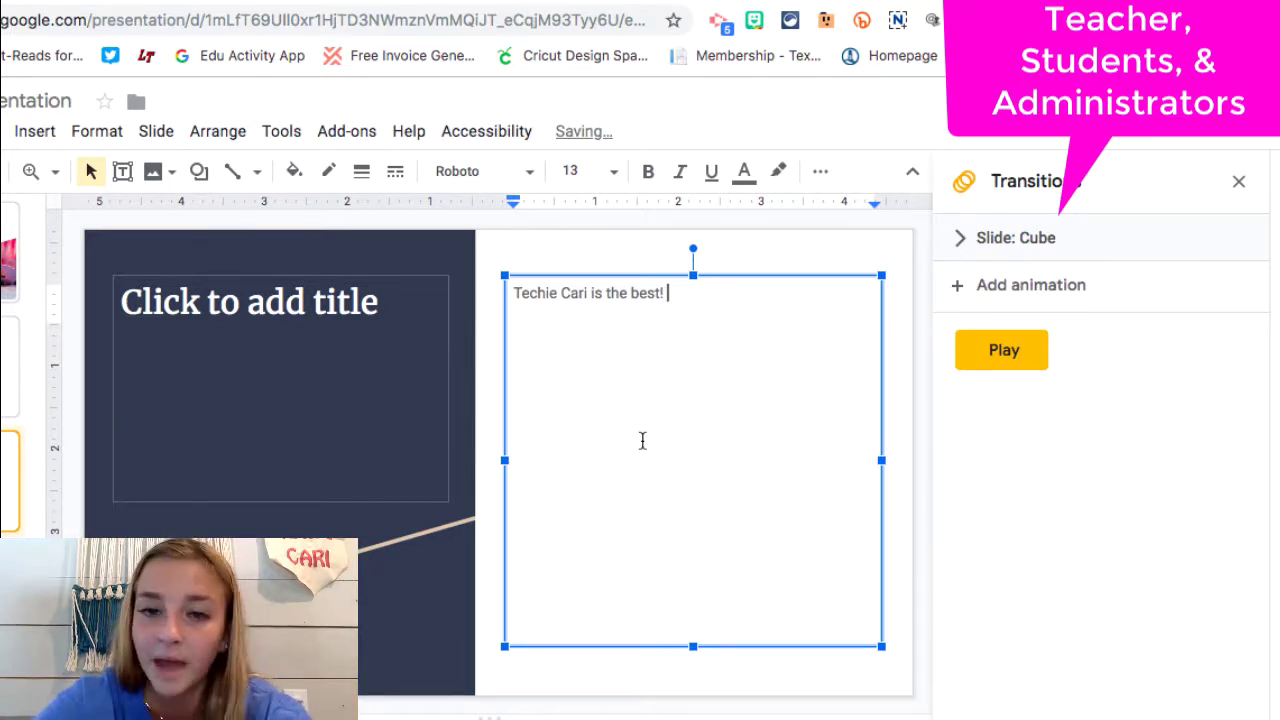
click(137, 310)
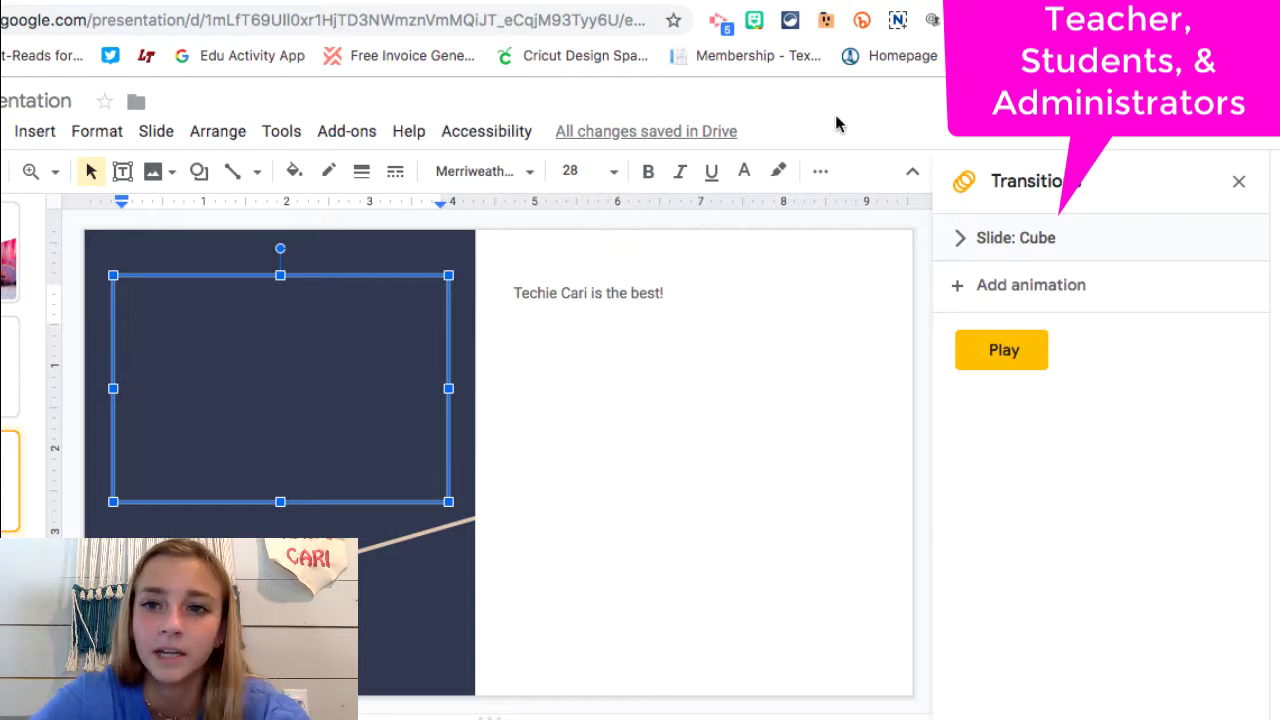
click(1046, 110)
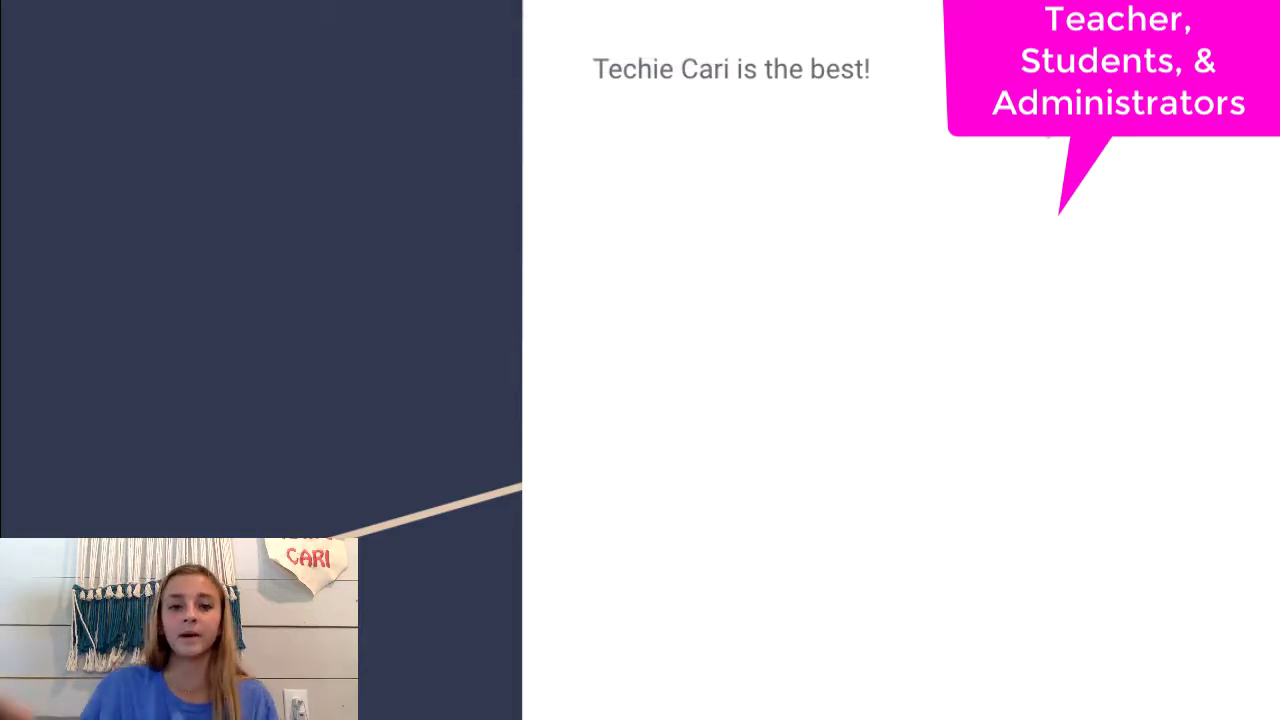
key(Escape)
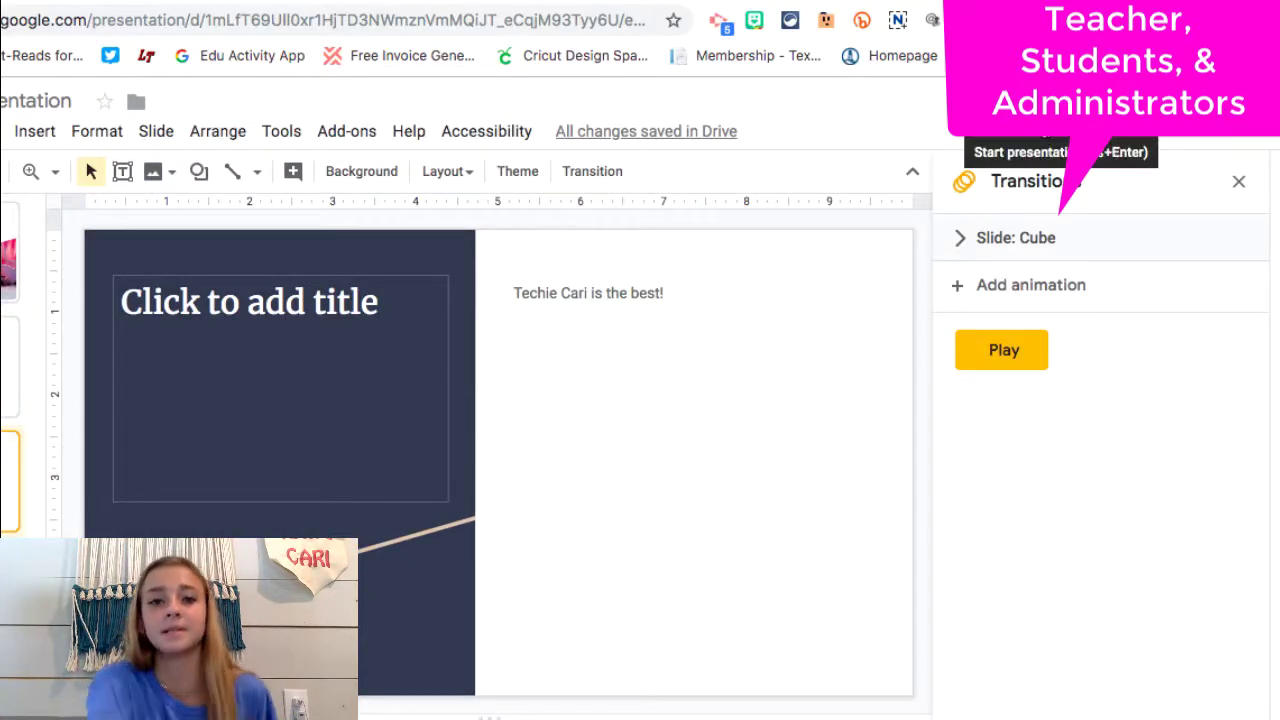